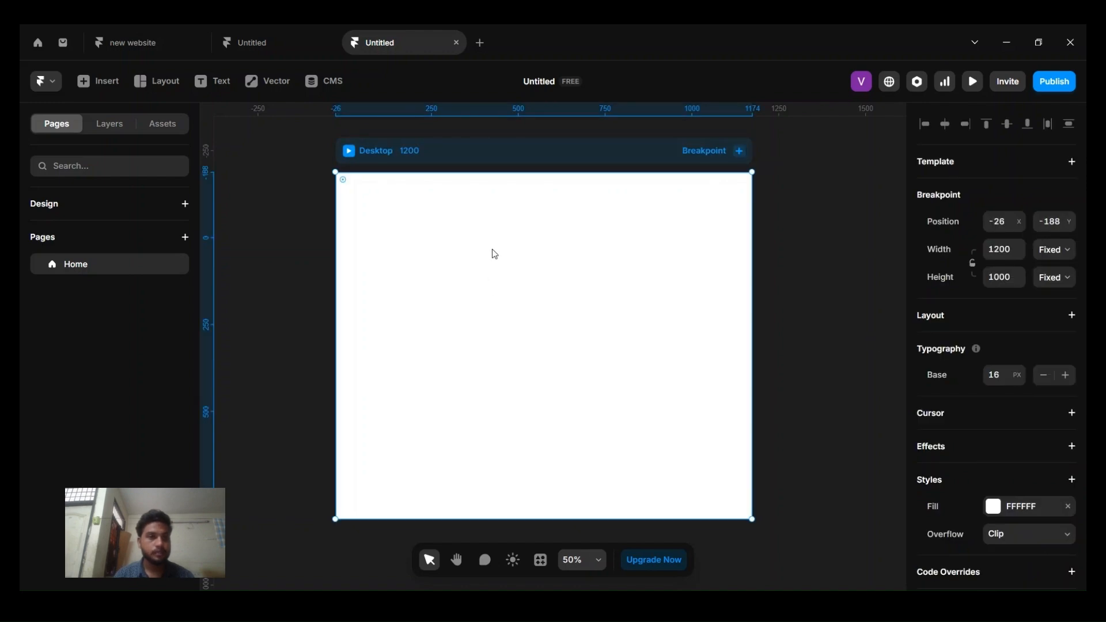
# Step: Draw a frame about 1010 × 638 inside the Desktop page
pyautogui.click(157, 84)
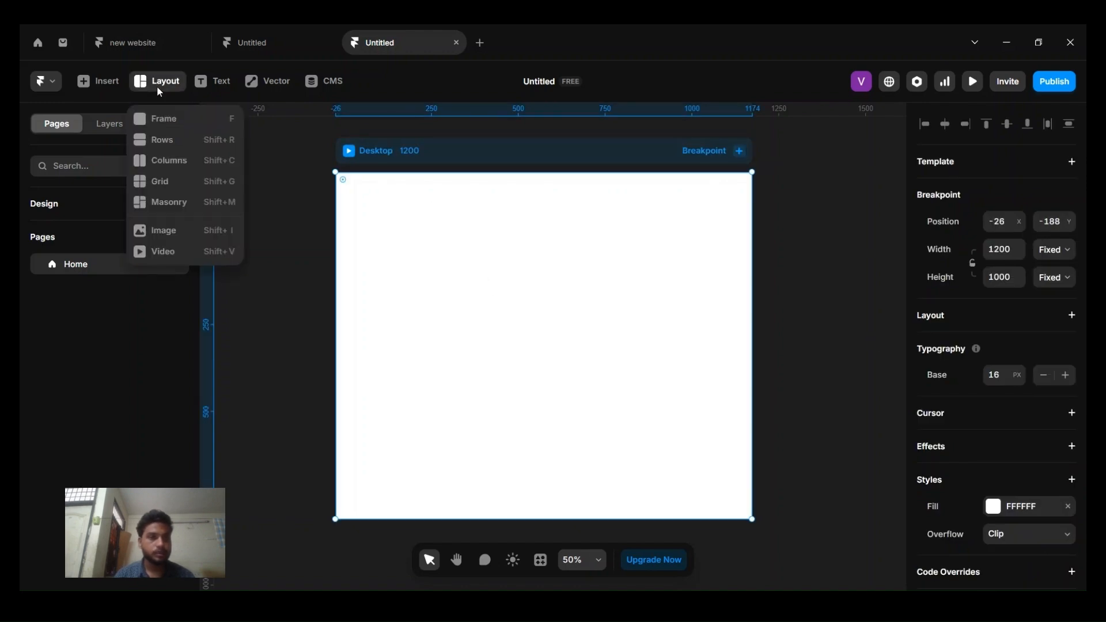
pyautogui.click(174, 120)
pyautogui.moveTo(357, 204); pyautogui.dragTo(708, 419)
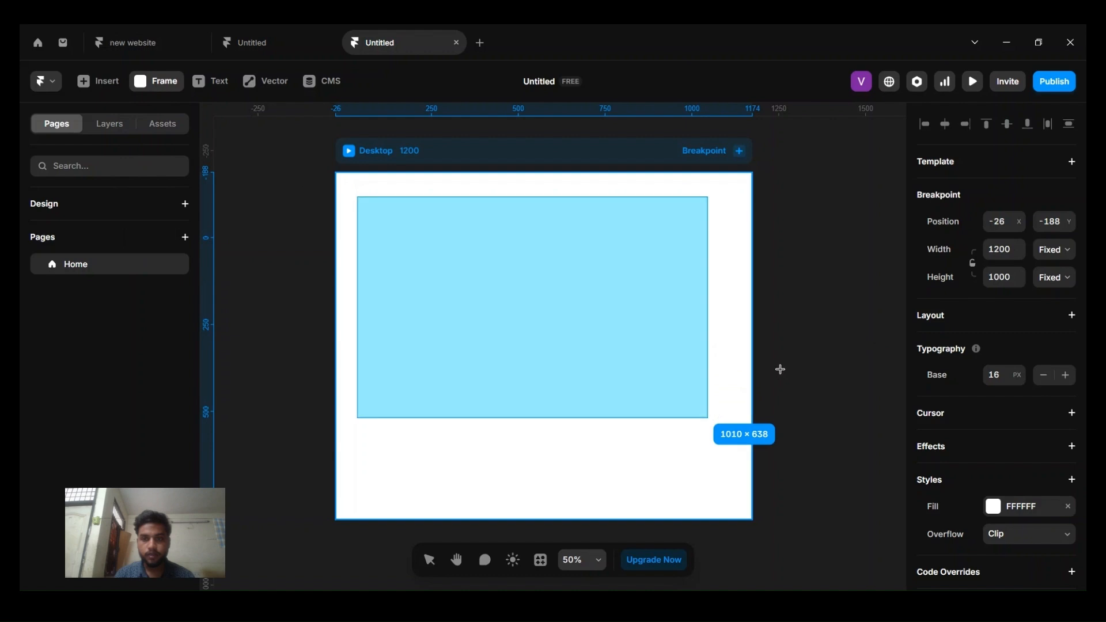
pyautogui.click(667, 340)
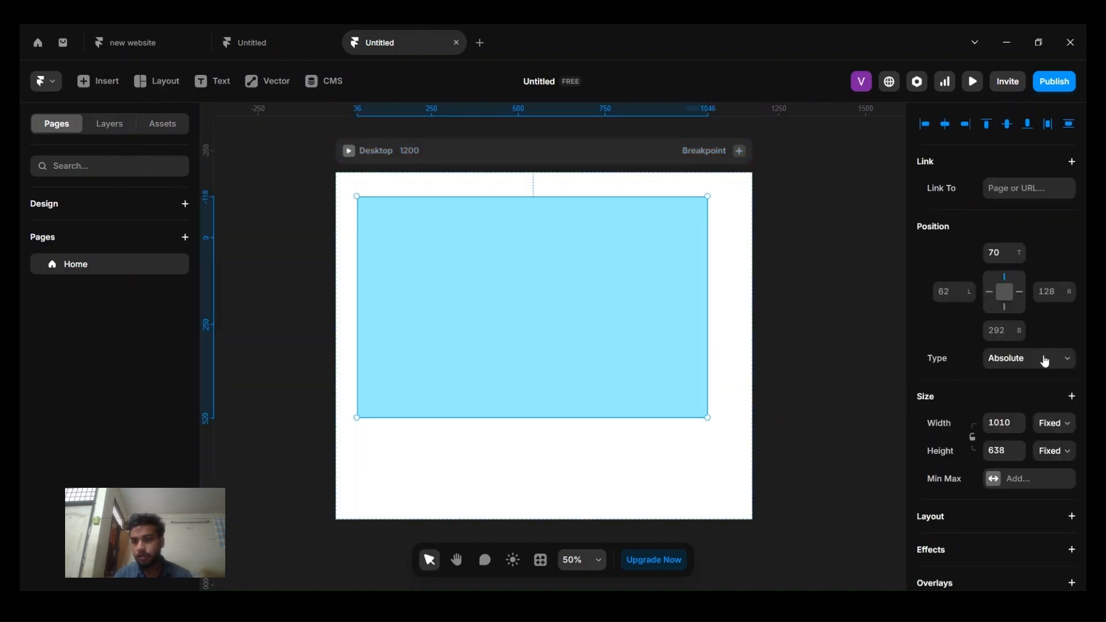
# Step: Add a vertical stack layout to the Desktop breakpoint and a horizontal stack layout to the light blue frame
pyautogui.scroll(-3, 1044, 365)
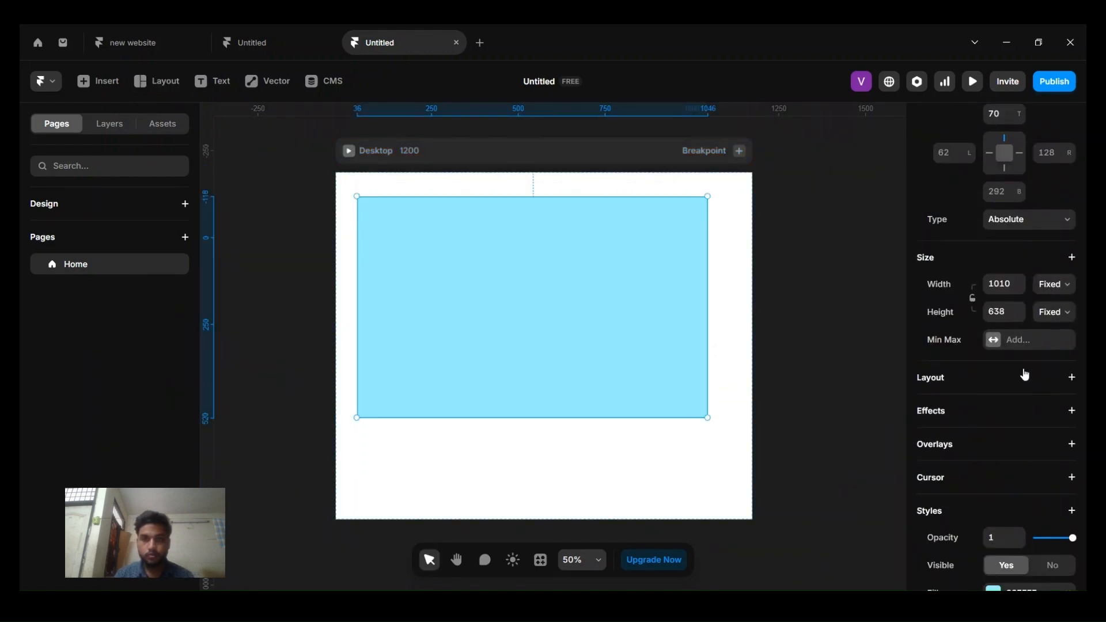
pyautogui.click(644, 156)
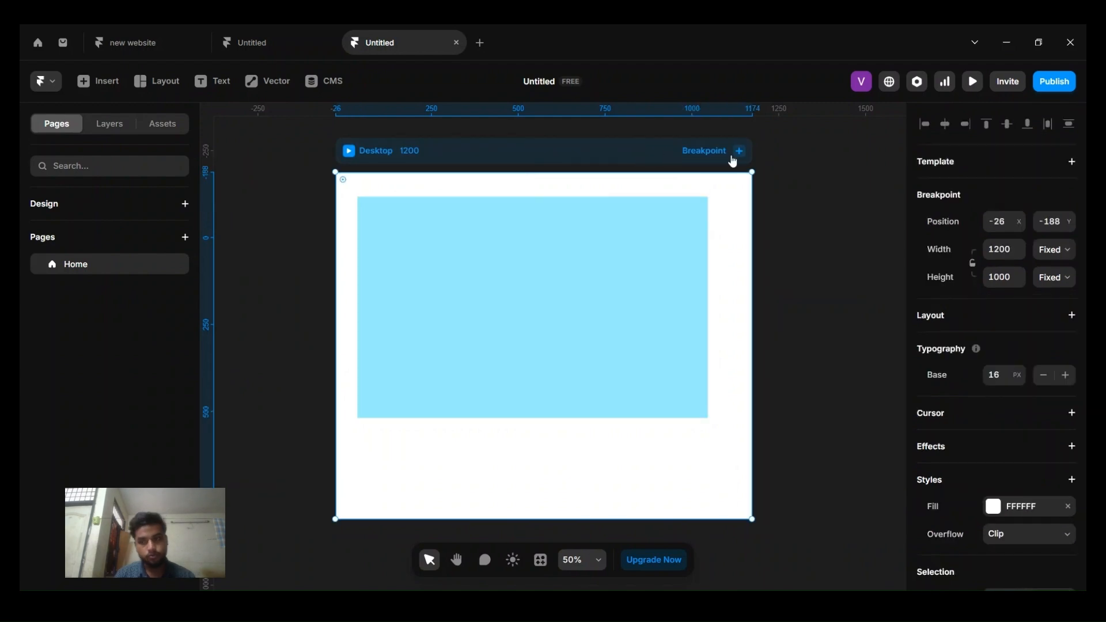
pyautogui.click(1072, 315)
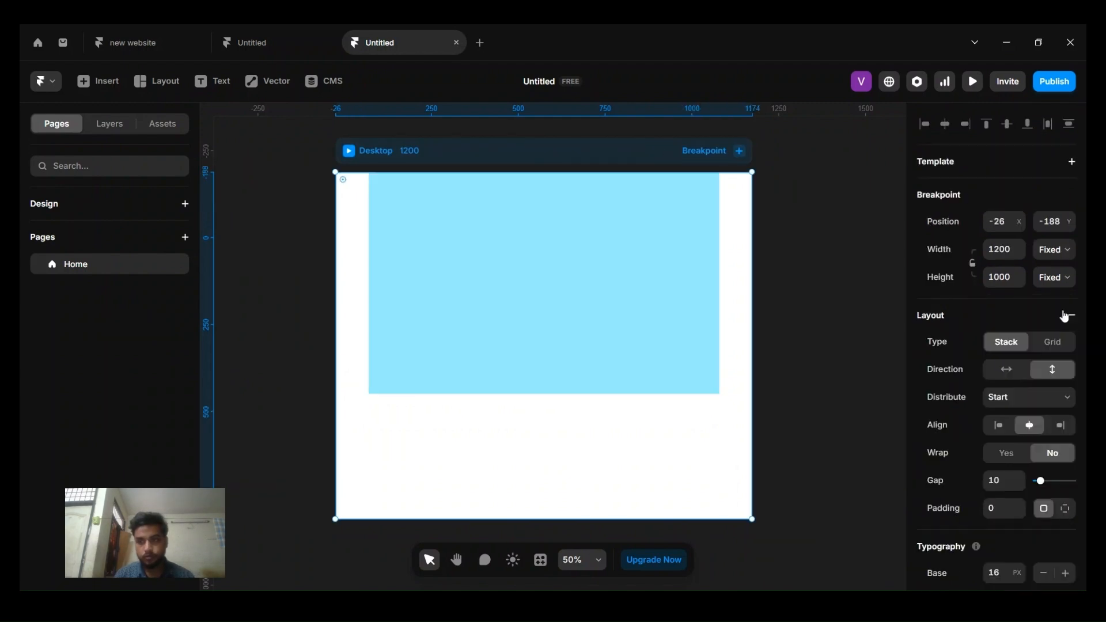
pyautogui.click(685, 302)
pyautogui.click(1062, 273)
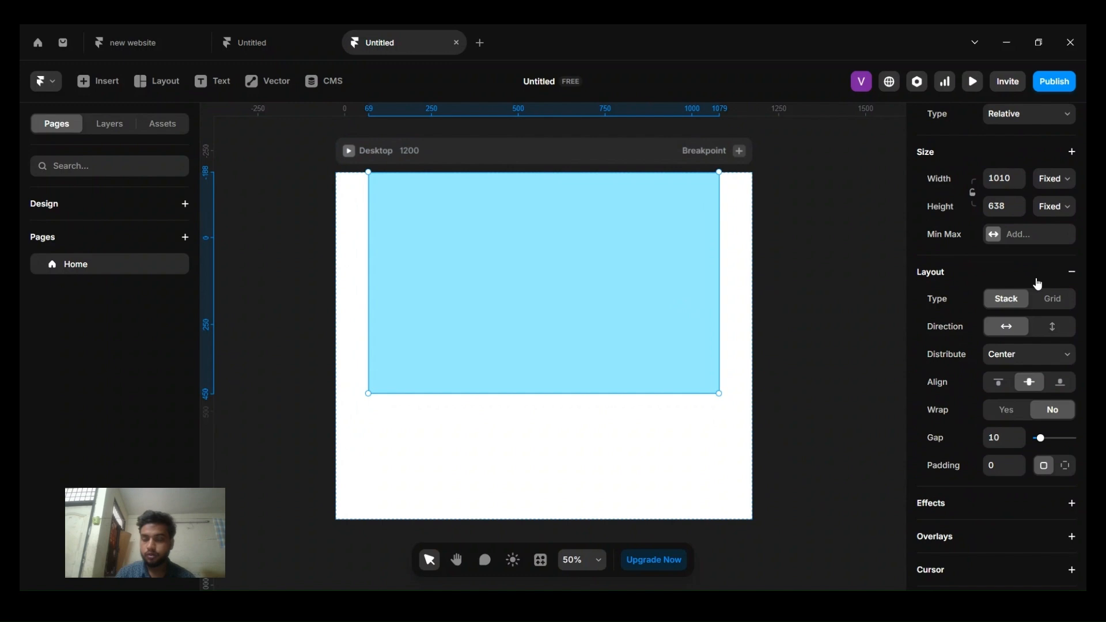
# Step: Set the light blue stack's width to Fill and its height to Viewport at 100vh
pyautogui.click(101, 123)
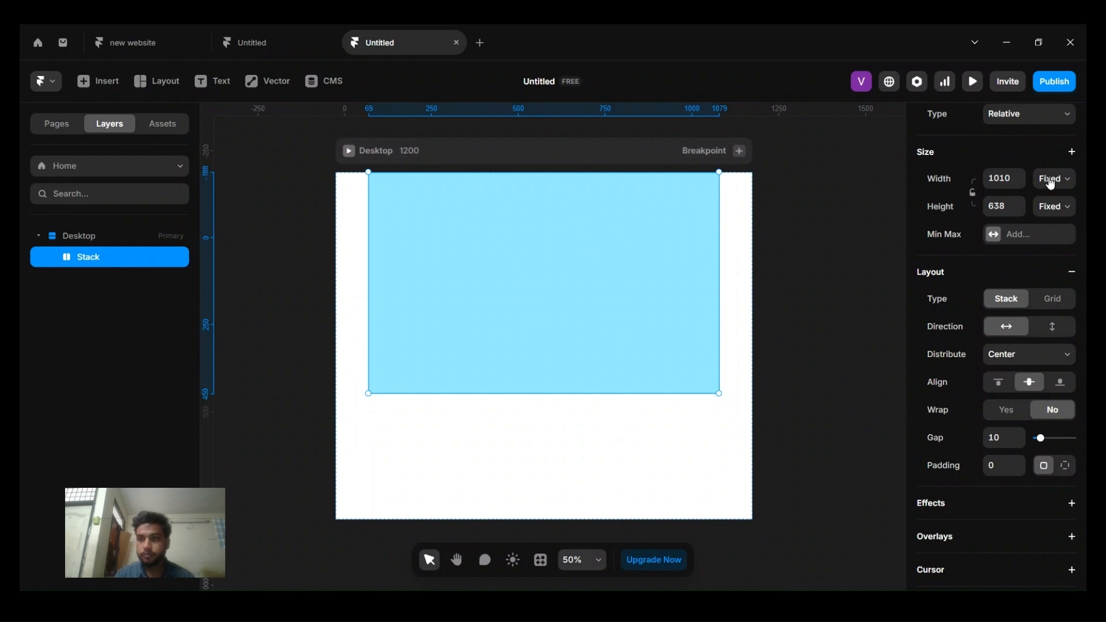
pyautogui.click(1053, 240)
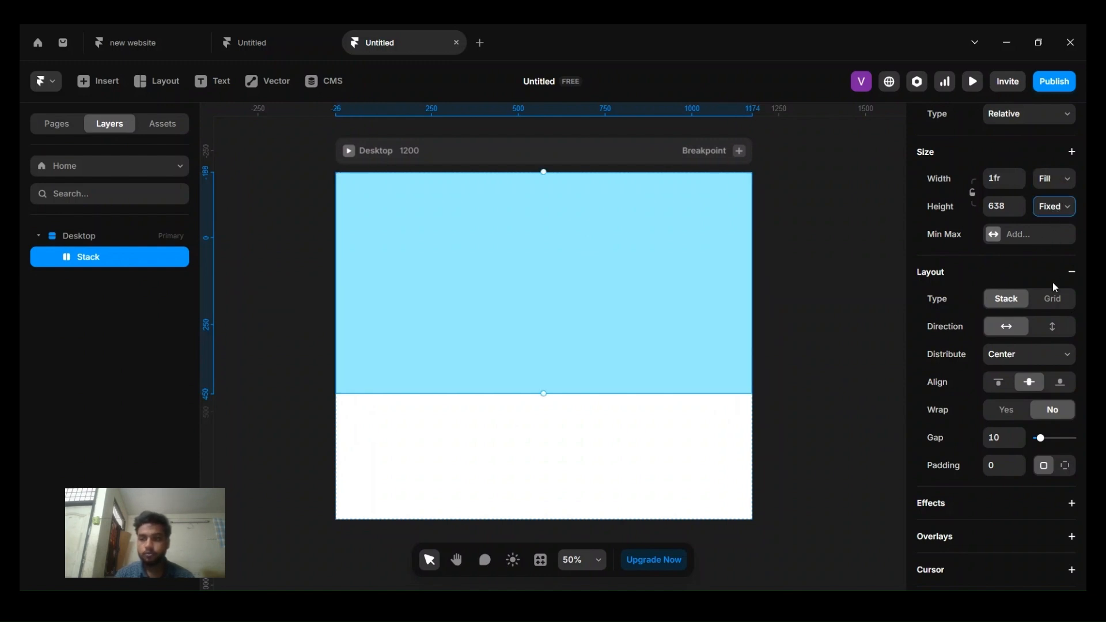
pyautogui.click(1054, 304)
pyautogui.click(852, 337)
pyautogui.click(689, 323)
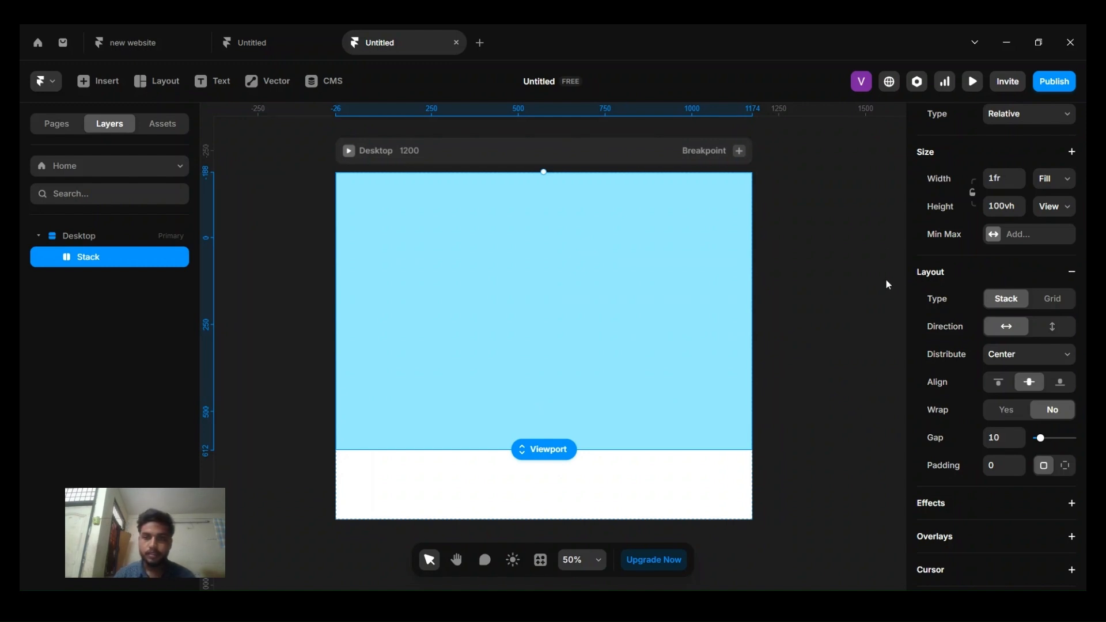
pyautogui.click(795, 232)
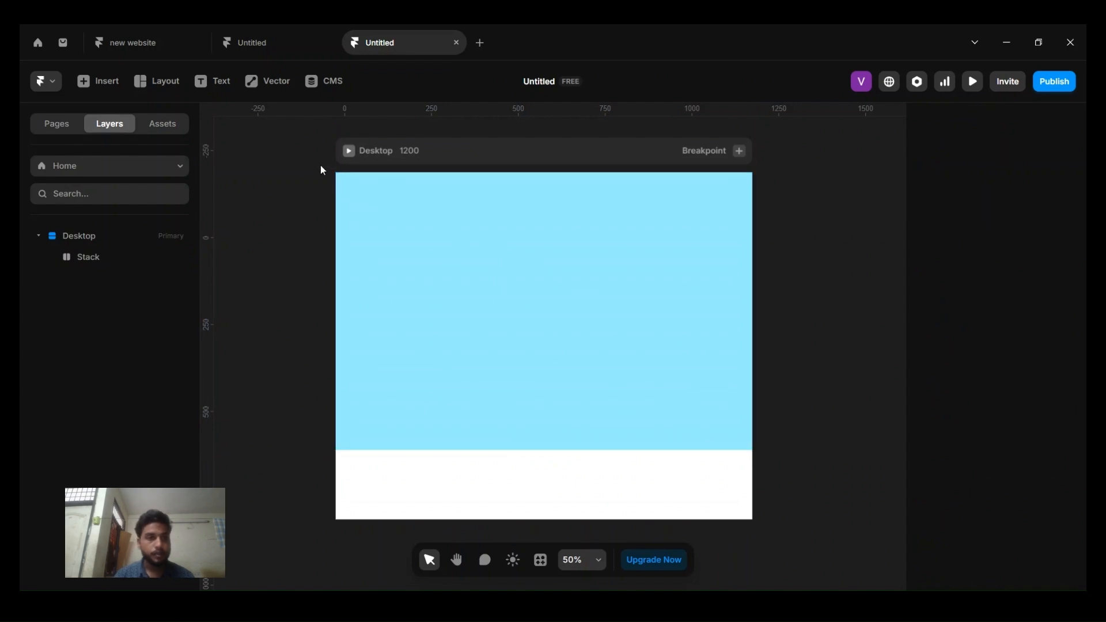
# Step: Draw a new frame about 538 × 384 inside the light blue stack
pyautogui.click(145, 86)
pyautogui.click(159, 116)
pyautogui.moveTo(441, 230); pyautogui.dragTo(627, 363)
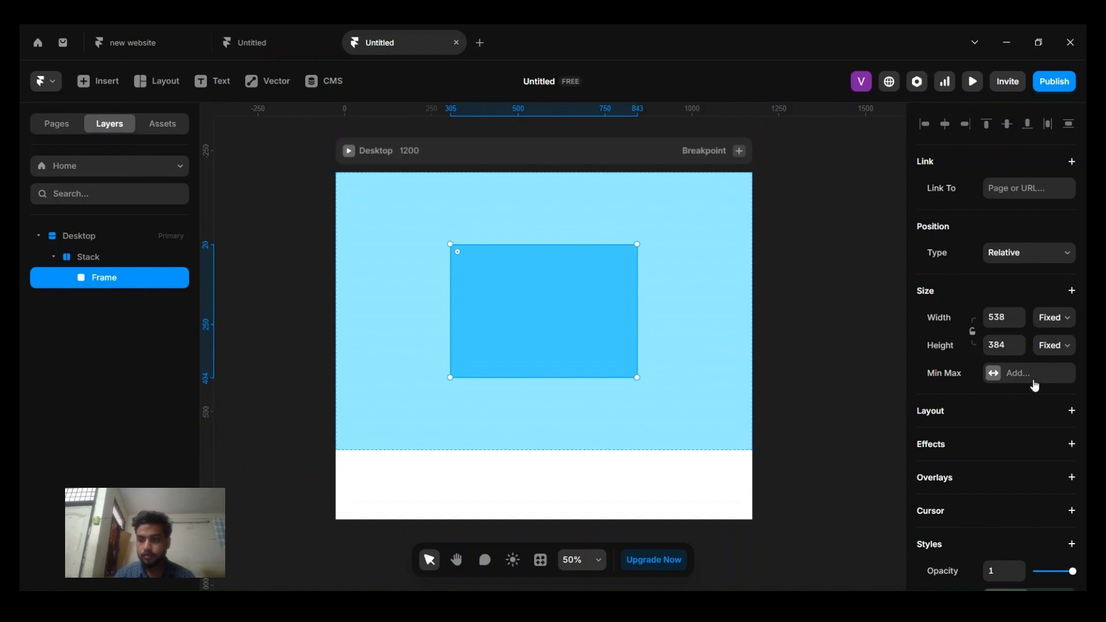
# Step: Set the inner frame's fill to dark red 751322
pyautogui.scroll(-4, 1034, 382)
pyautogui.click(992, 431)
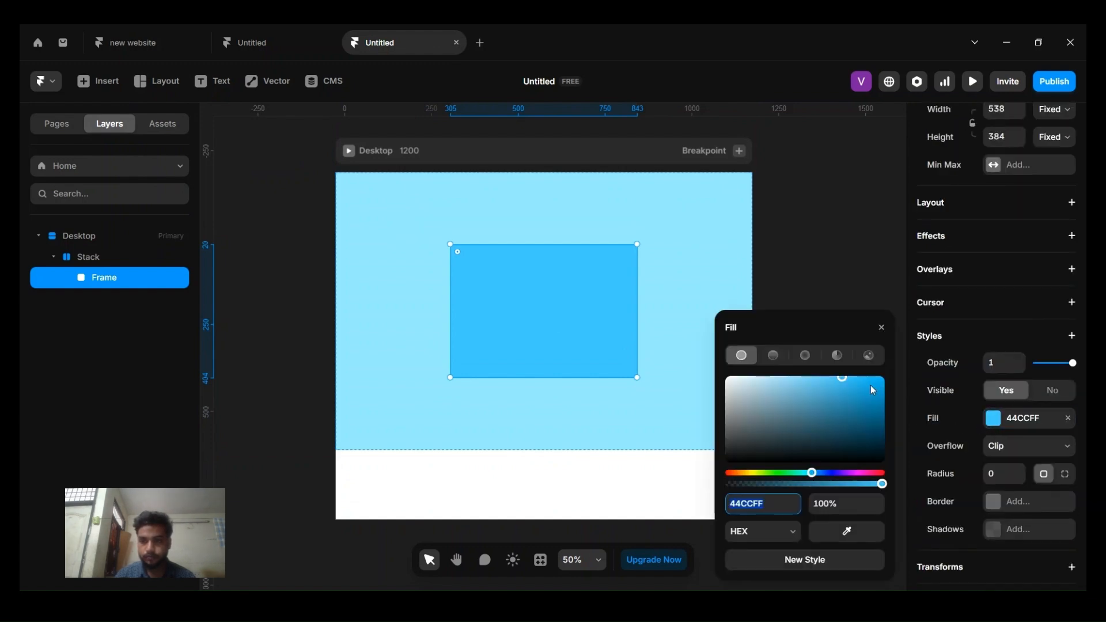
pyautogui.click(878, 472)
pyautogui.click(861, 422)
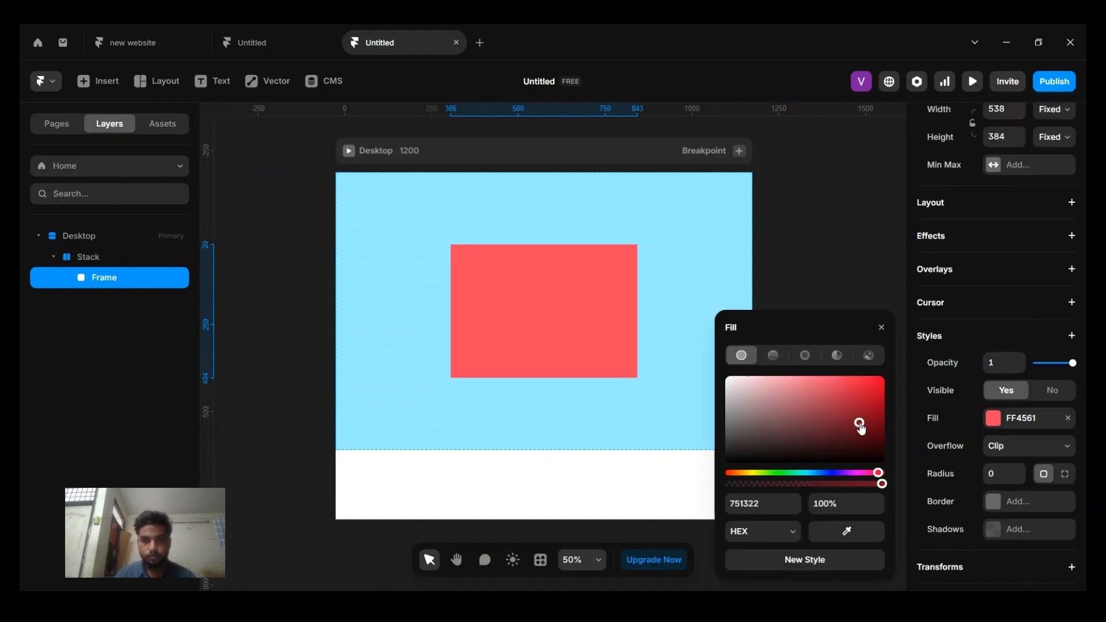
pyautogui.click(813, 209)
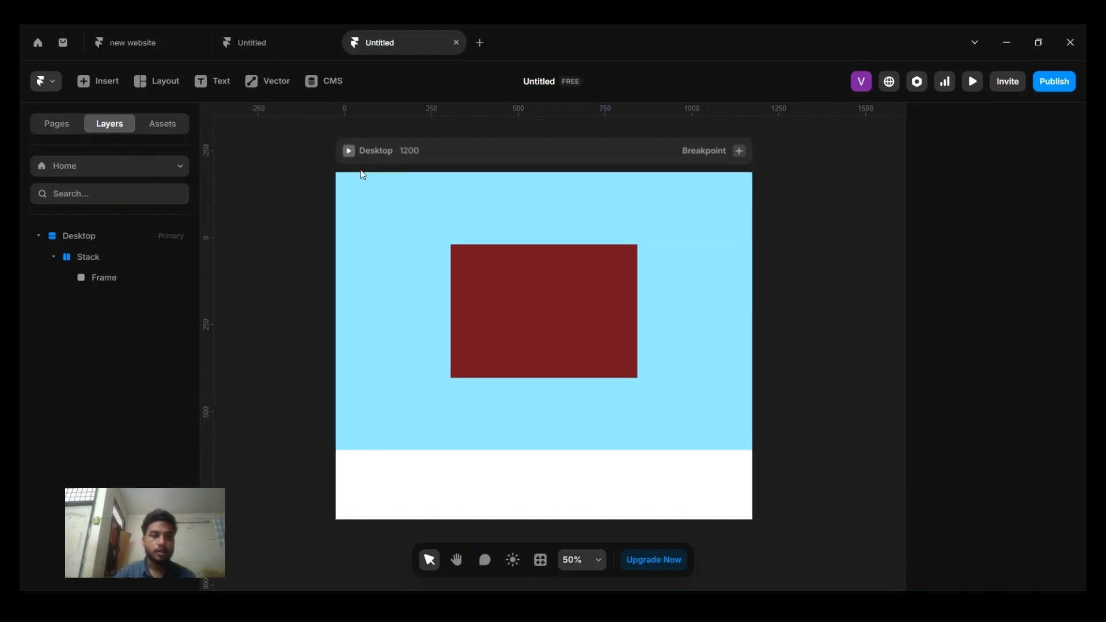
# Step: Preview the Desktop page in fullscreen, scroll through it, and return to the canvas
pyautogui.click(349, 153)
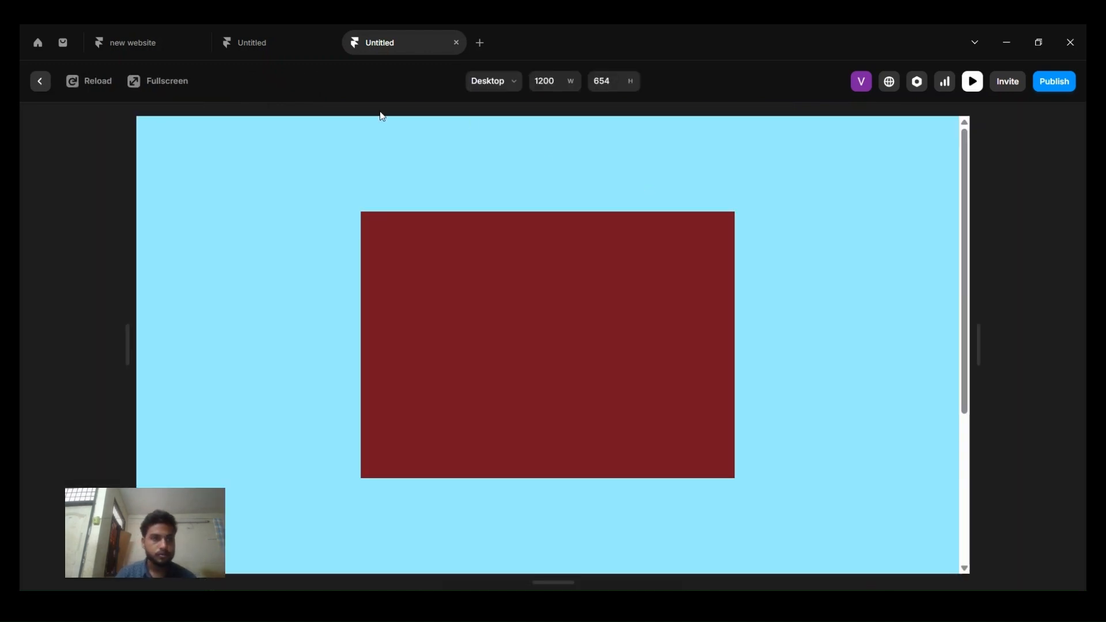
pyautogui.click(136, 81)
pyautogui.scroll(-1, 725, 230)
pyautogui.scroll(1, 727, 236)
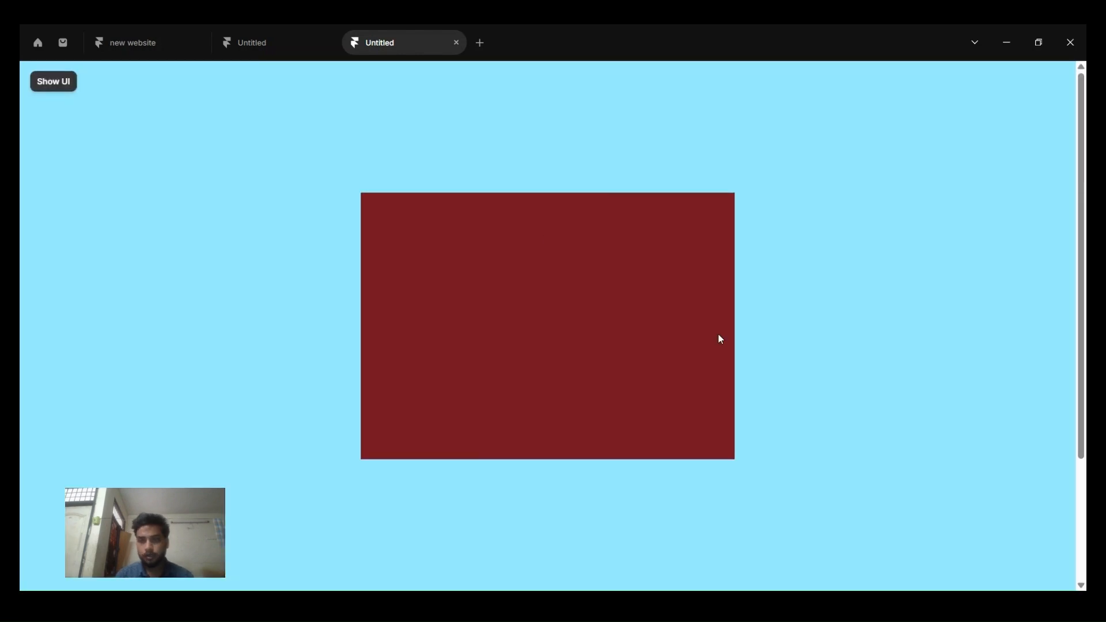
pyautogui.click(47, 87)
pyautogui.click(41, 82)
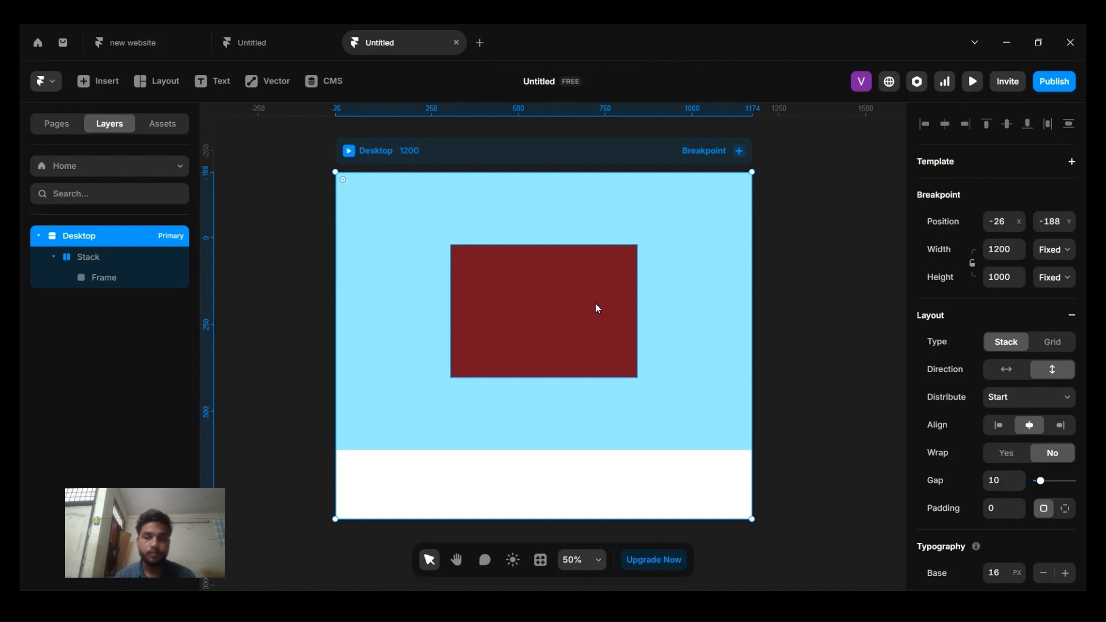
# Step: Add a custom component cursor to the Desktop breakpoint and open its cursor settings
pyautogui.scroll(-3, 977, 276)
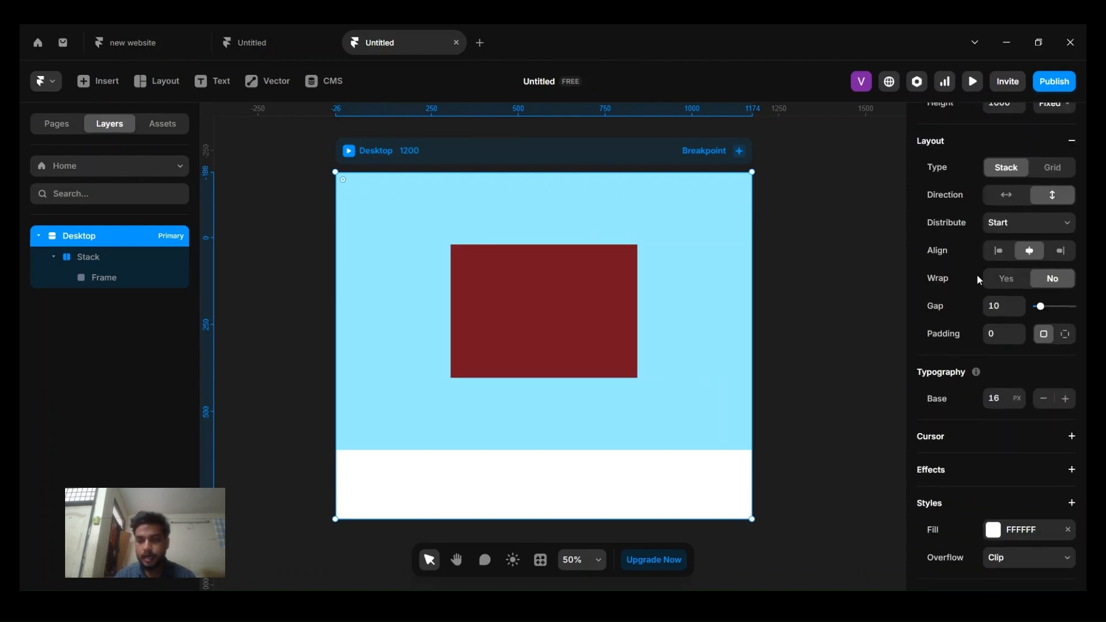
pyautogui.scroll(-3, 979, 280)
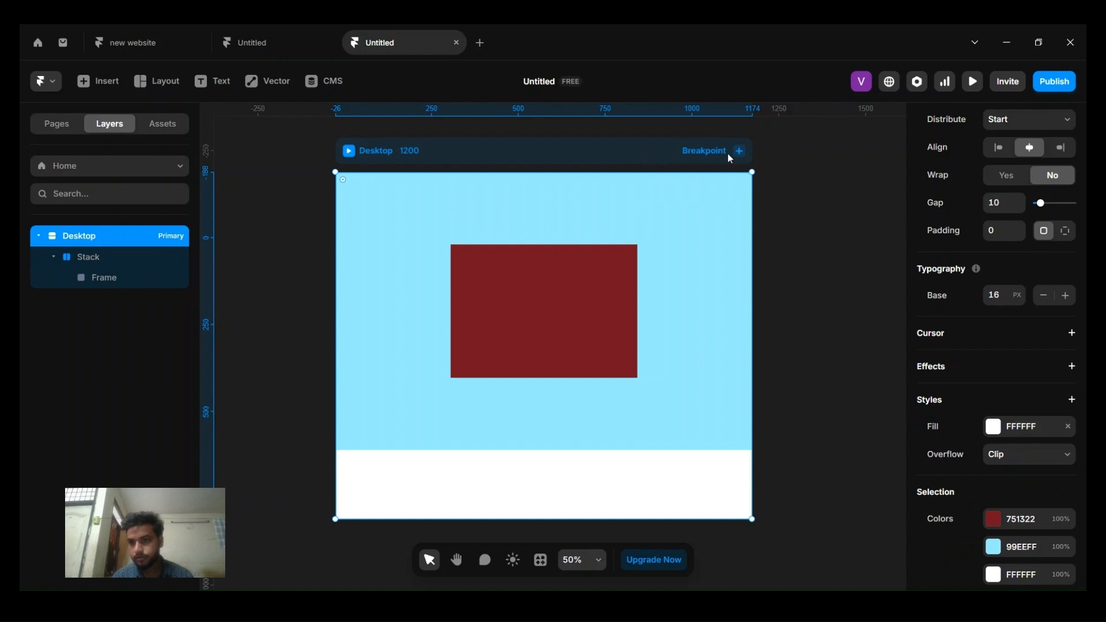
pyautogui.click(1067, 340)
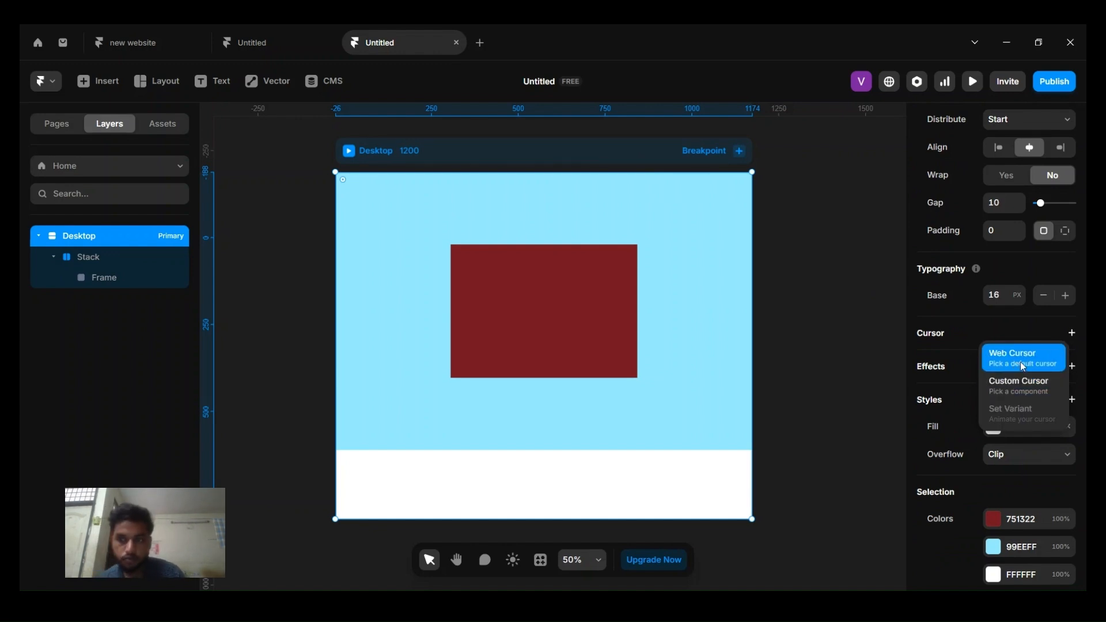
pyautogui.click(1018, 385)
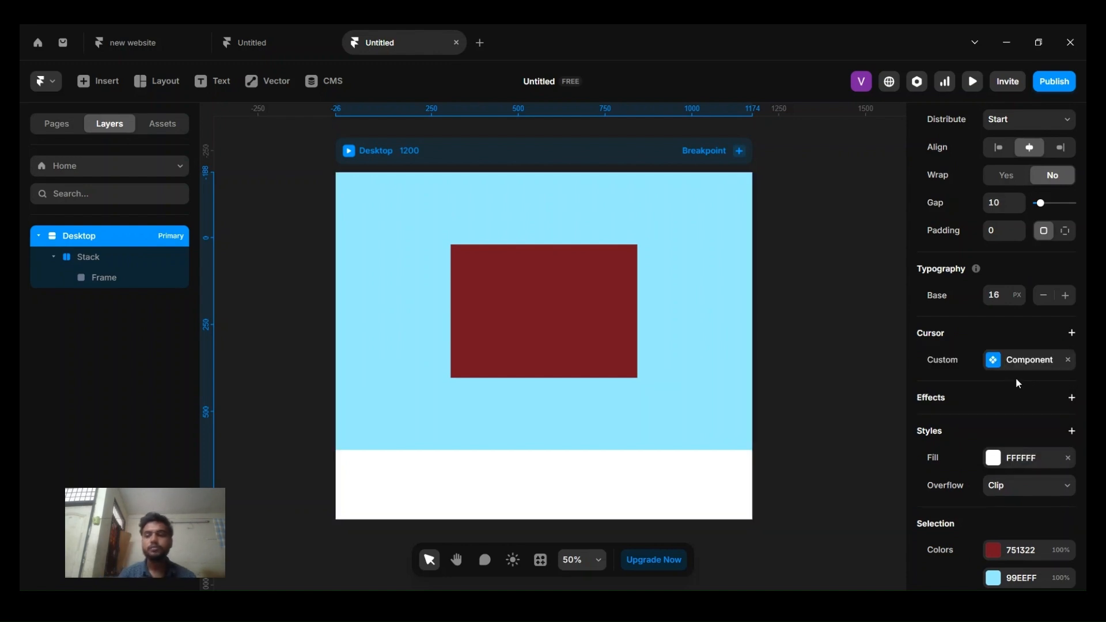
pyautogui.click(993, 361)
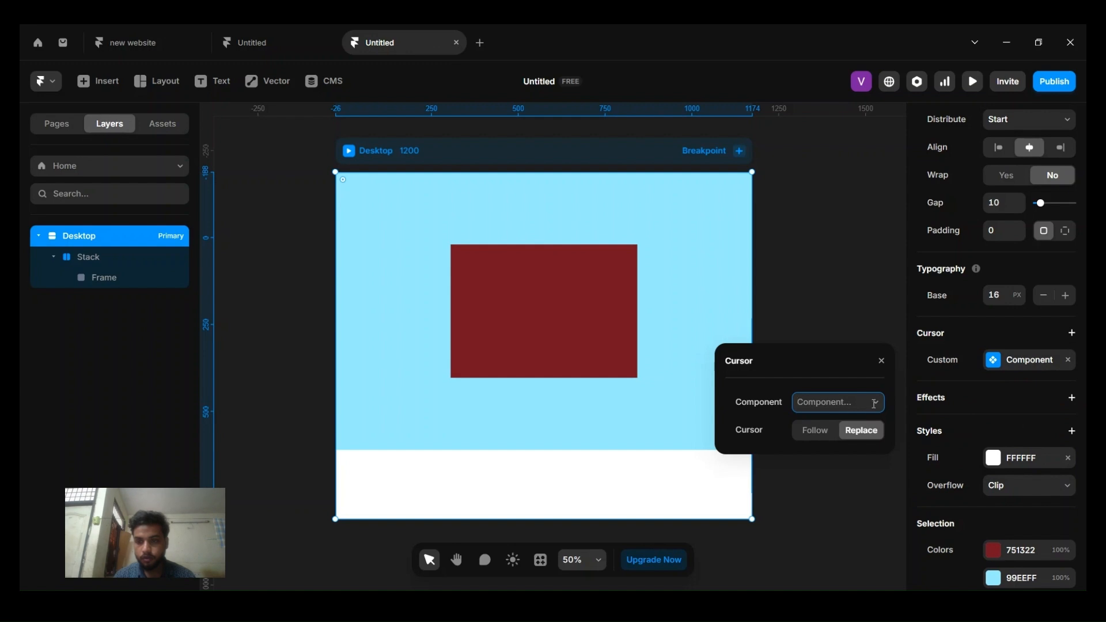
pyautogui.click(839, 320)
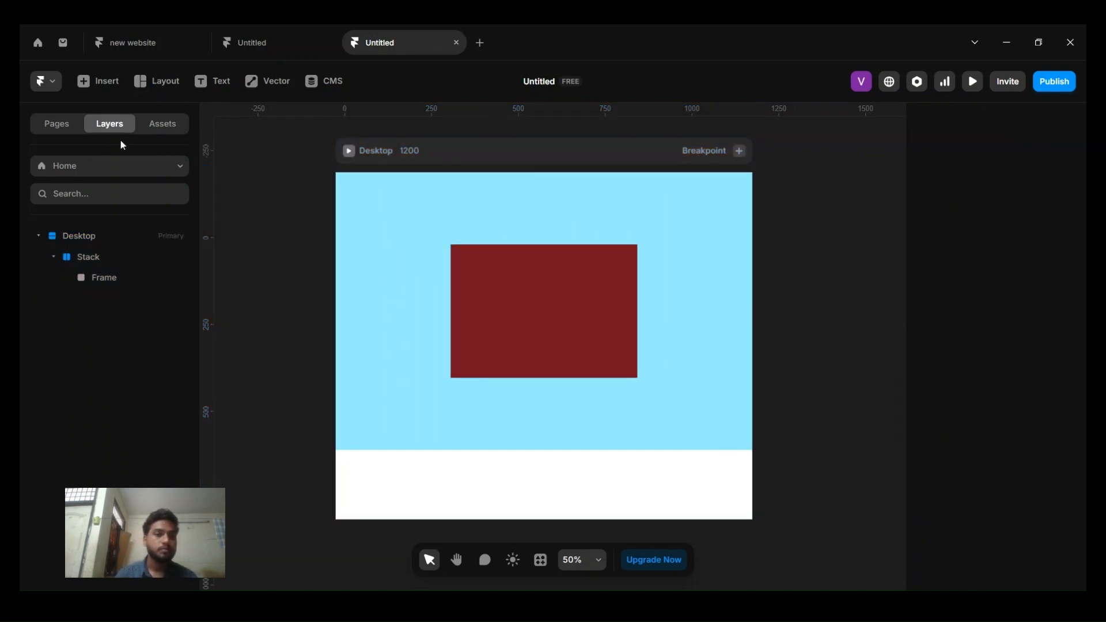
# Step: Shrink the dark red inner frame to about 135 × 90
pyautogui.click(144, 91)
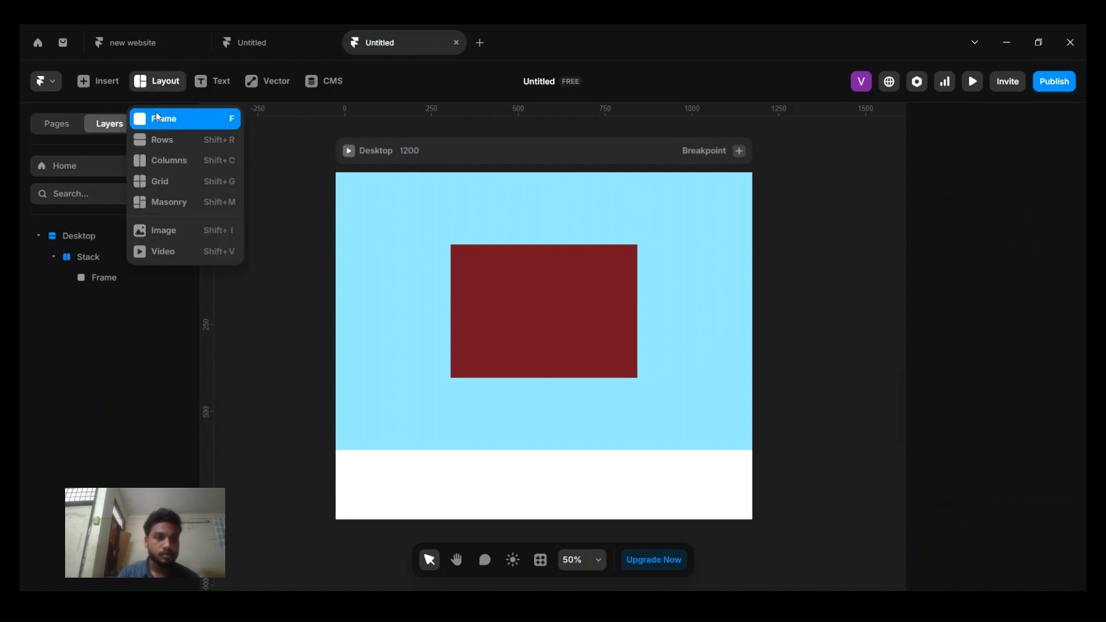
pyautogui.click(512, 268)
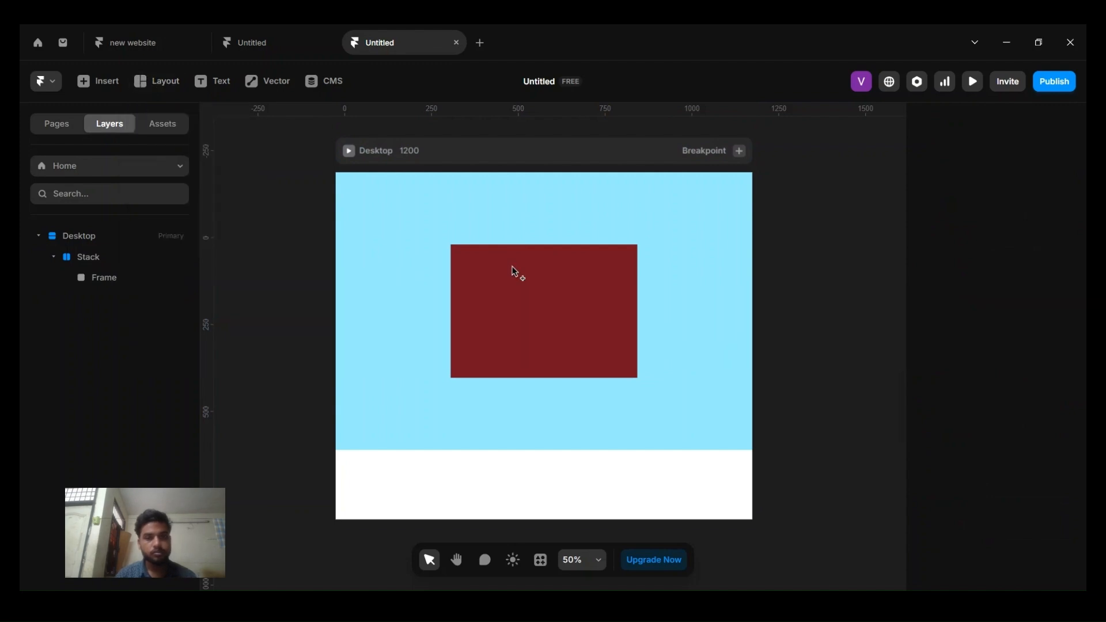
pyautogui.click(484, 263)
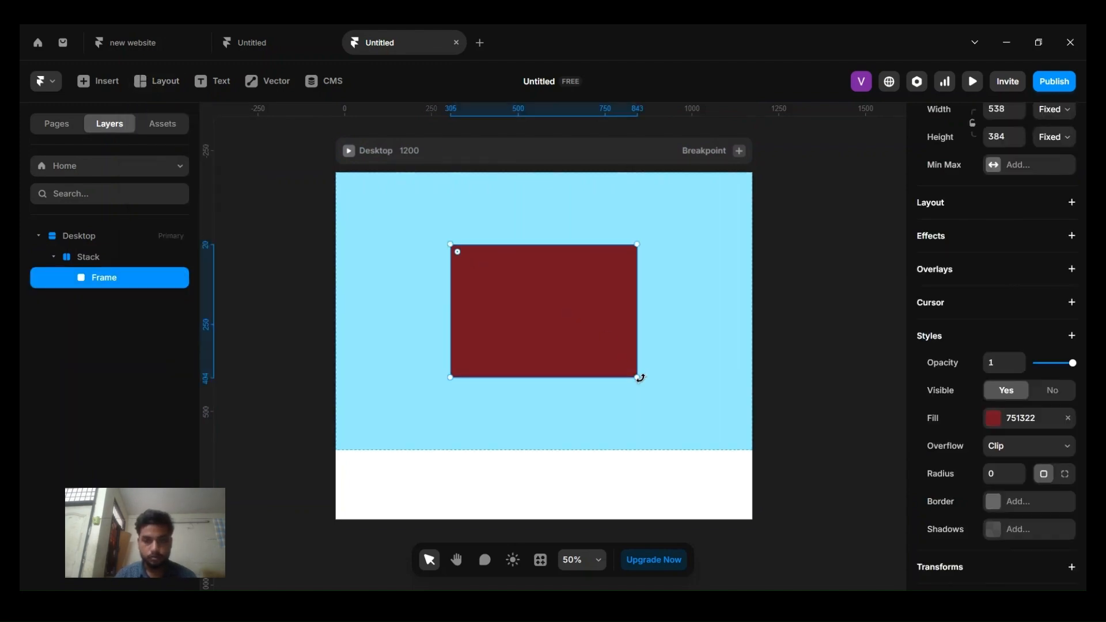
pyautogui.moveTo(637, 377); pyautogui.dragTo(594, 338)
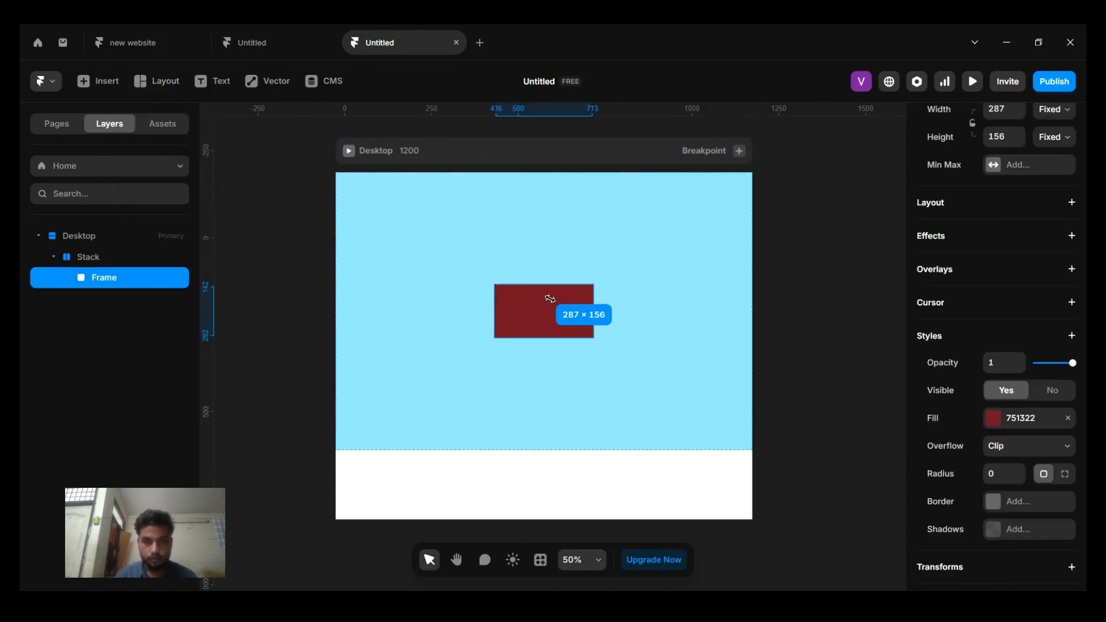
pyautogui.moveTo(595, 284); pyautogui.dragTo(547, 321)
# Step: Change the small frame's fill to black 000000 at 36% opacity
pyautogui.scroll(-3, 1074, 361)
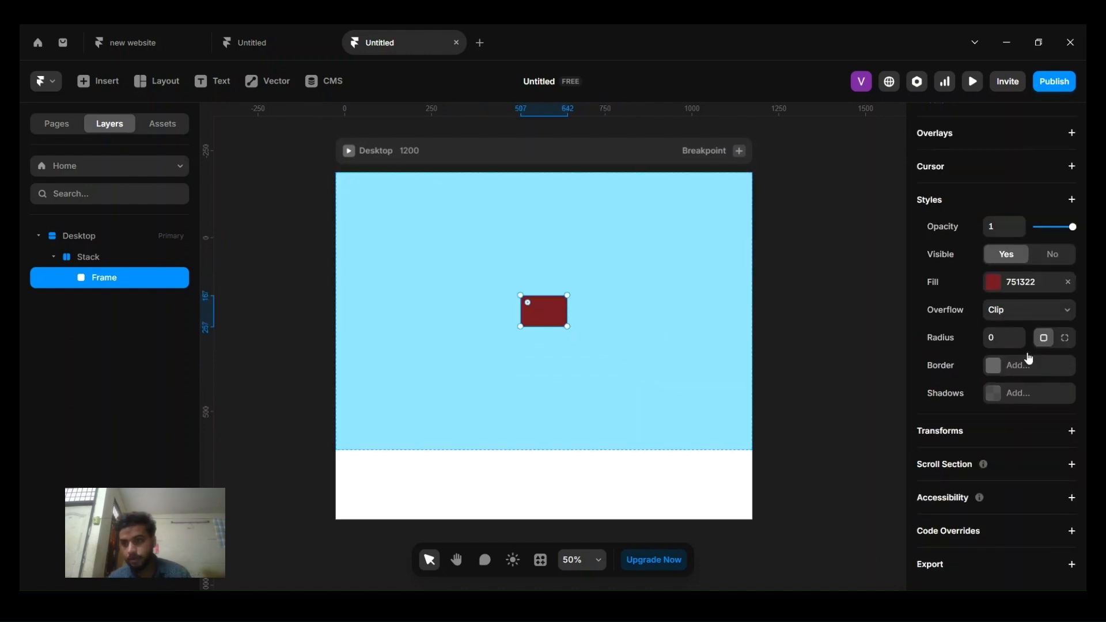
pyautogui.click(992, 281)
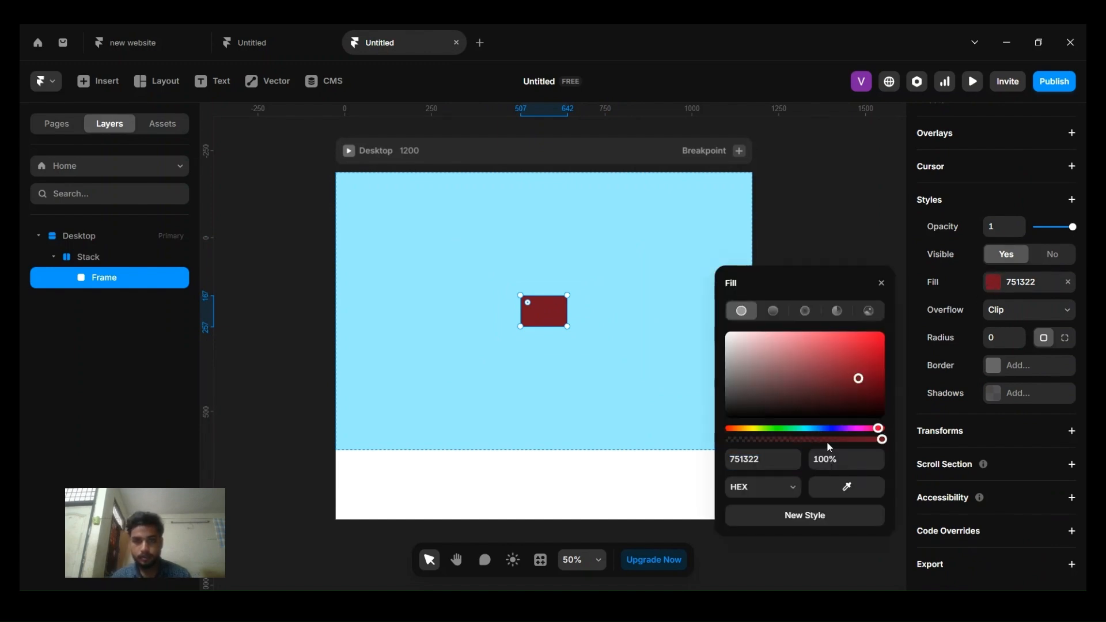
pyautogui.moveTo(817, 440); pyautogui.dragTo(787, 440)
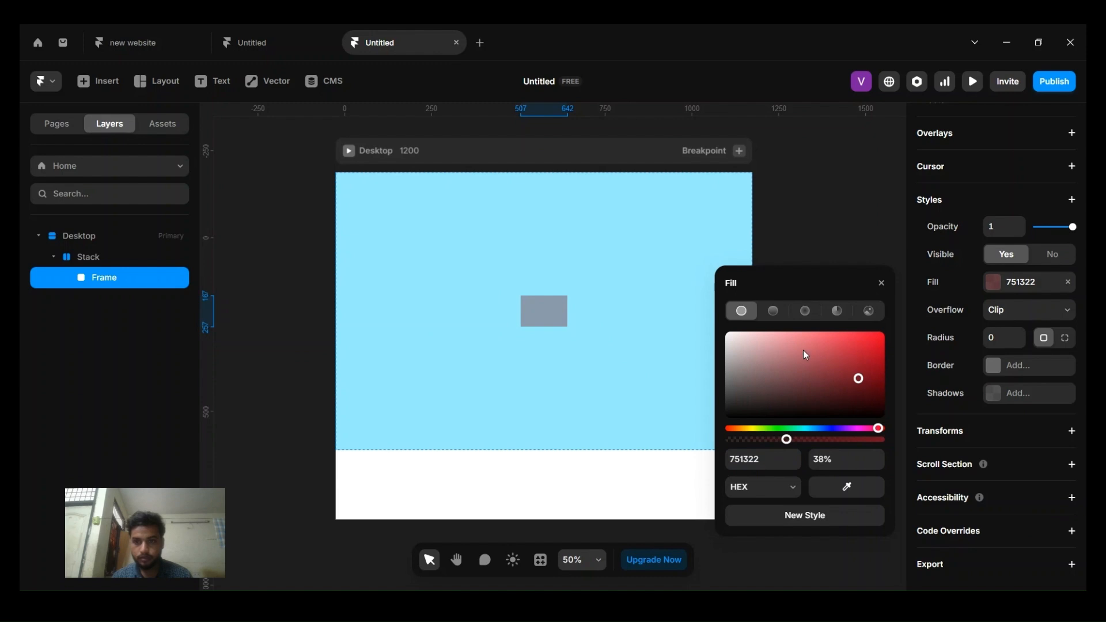
pyautogui.click(811, 413)
pyautogui.moveTo(813, 415); pyautogui.dragTo(783, 440)
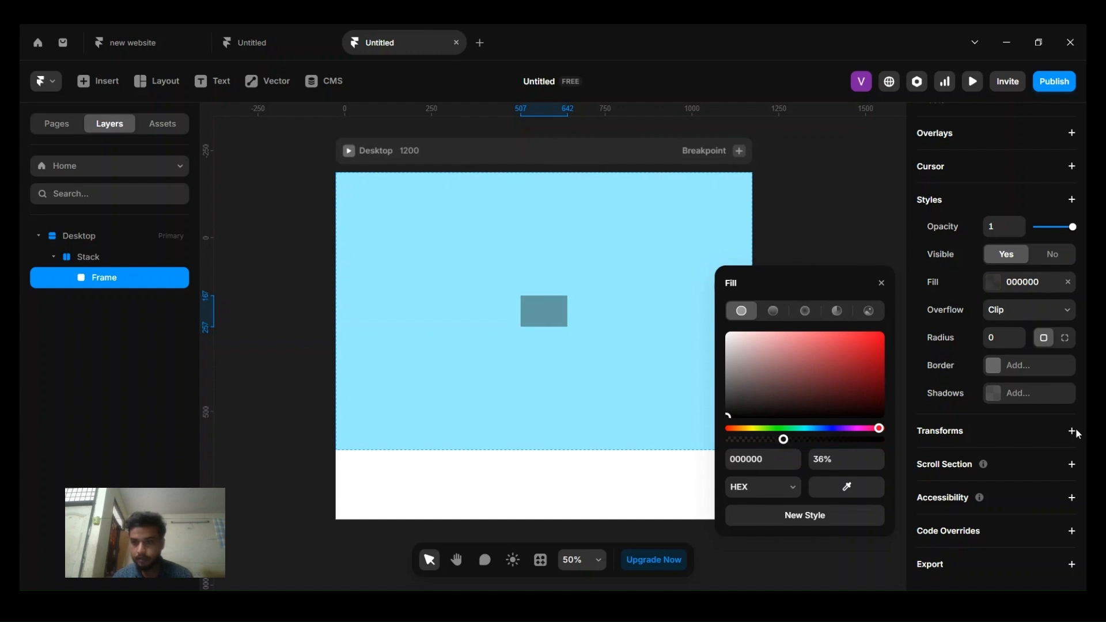
pyautogui.click(850, 562)
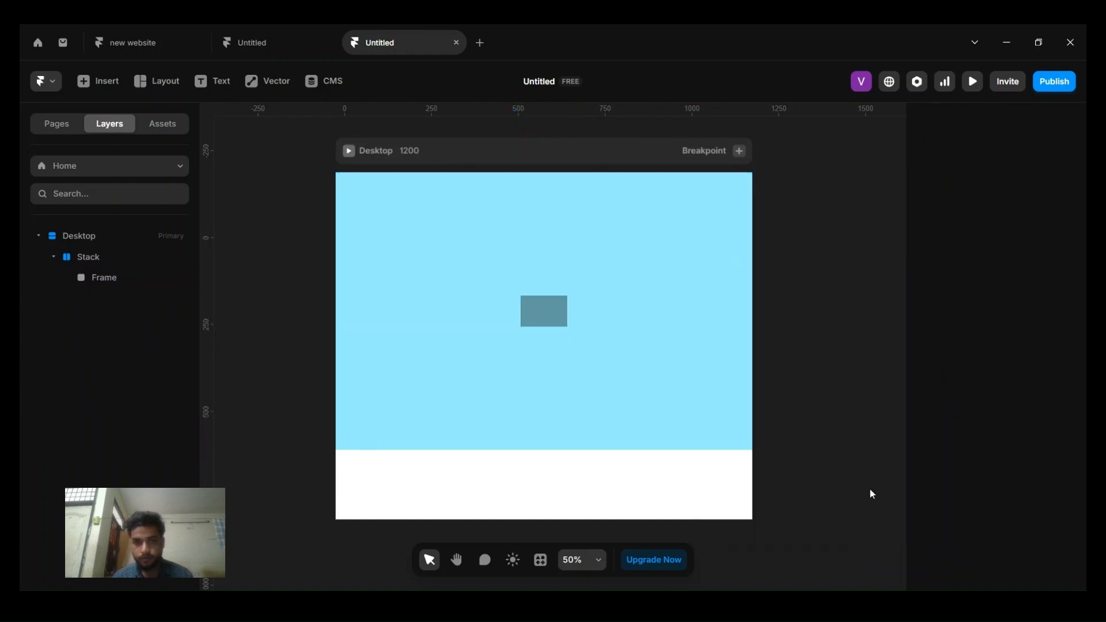
# Step: Add a solid border in near-white FCF0F0 to the small translucent frame
pyautogui.click(545, 311)
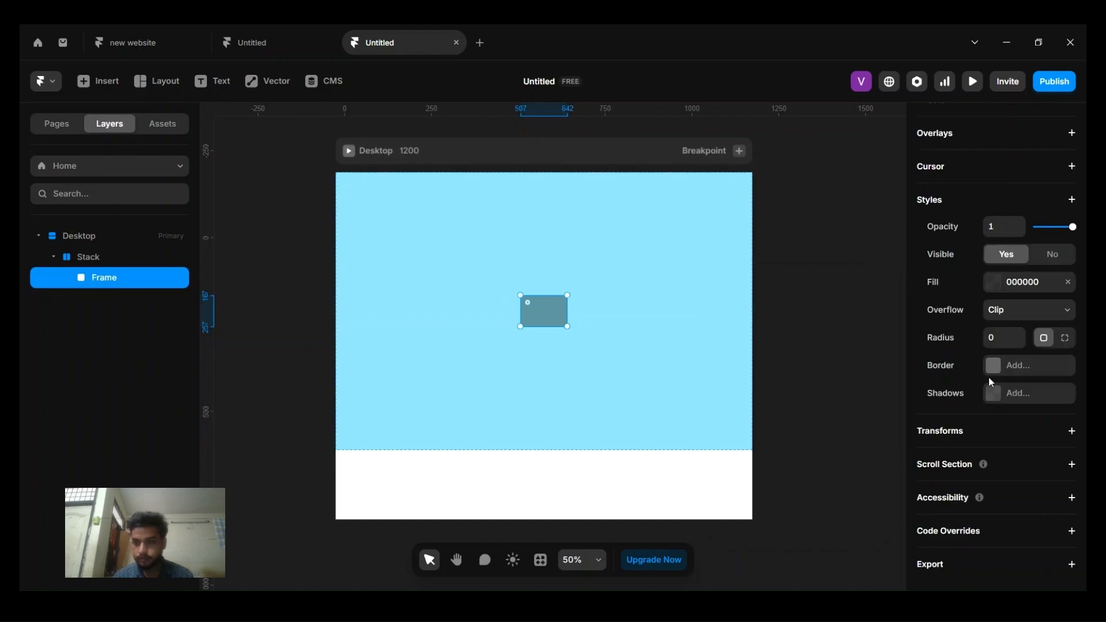
pyautogui.scroll(1, 1037, 378)
pyautogui.scroll(3, 1031, 377)
pyautogui.scroll(-1, 1010, 420)
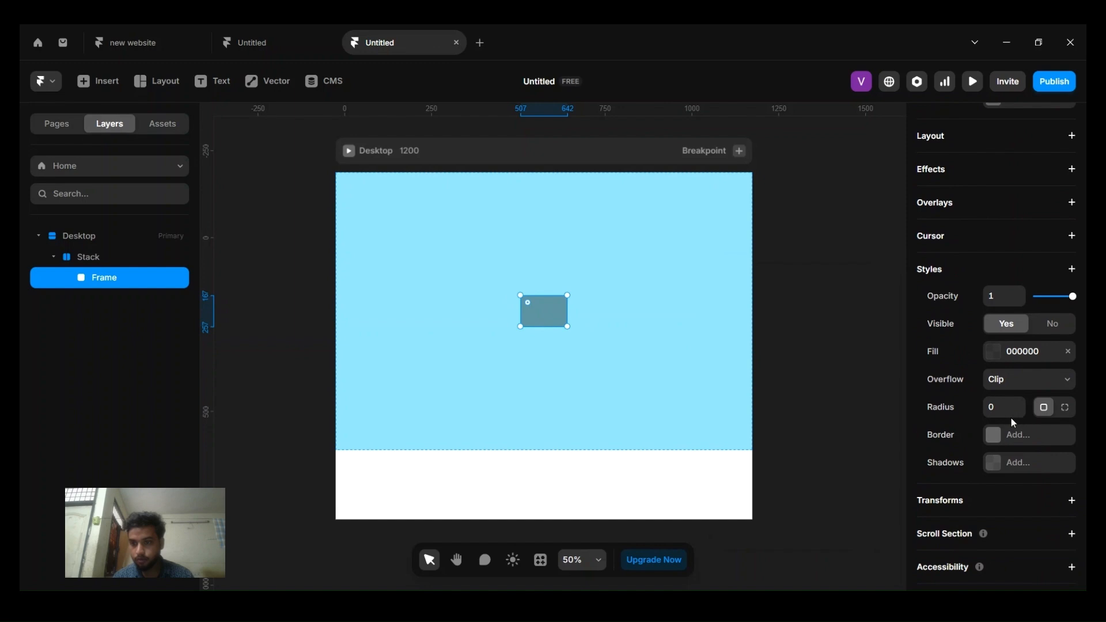
pyautogui.click(998, 436)
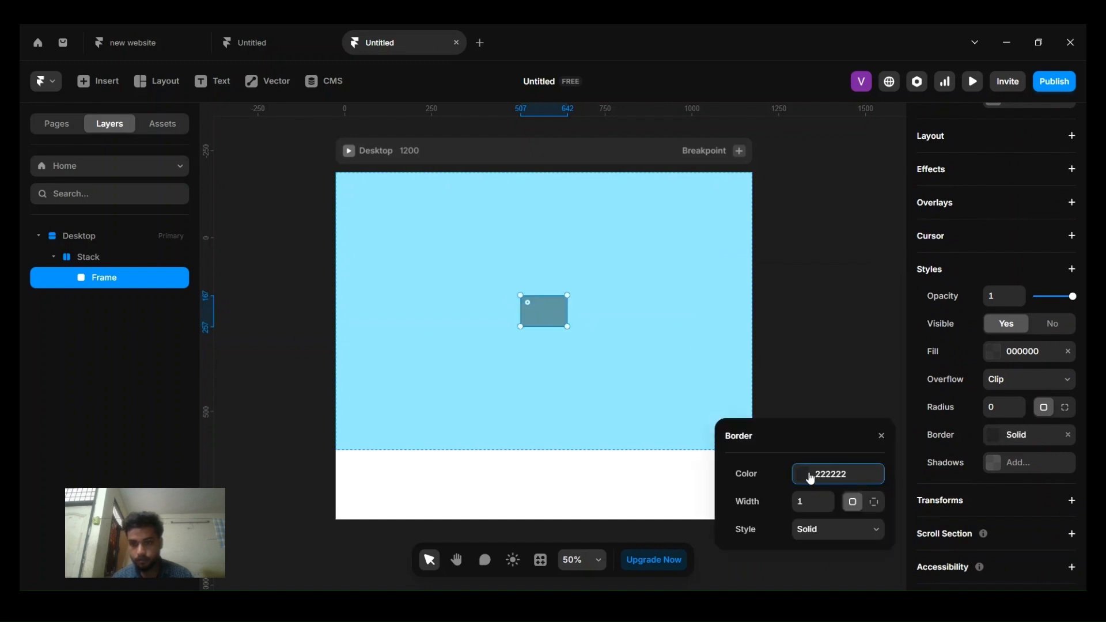
pyautogui.click(811, 474)
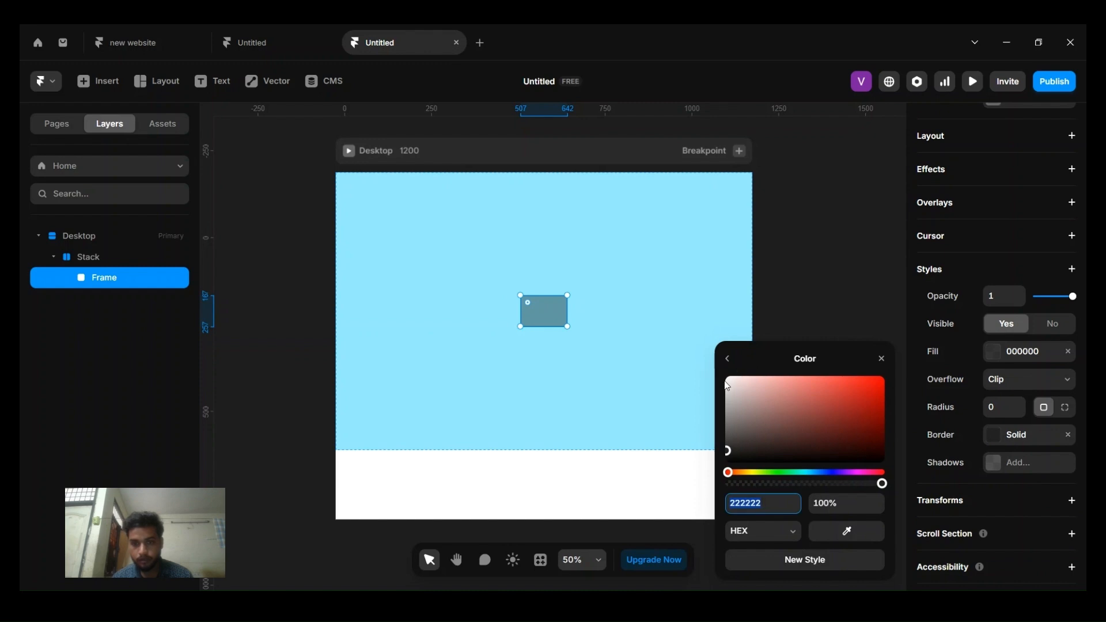
pyautogui.click(731, 378)
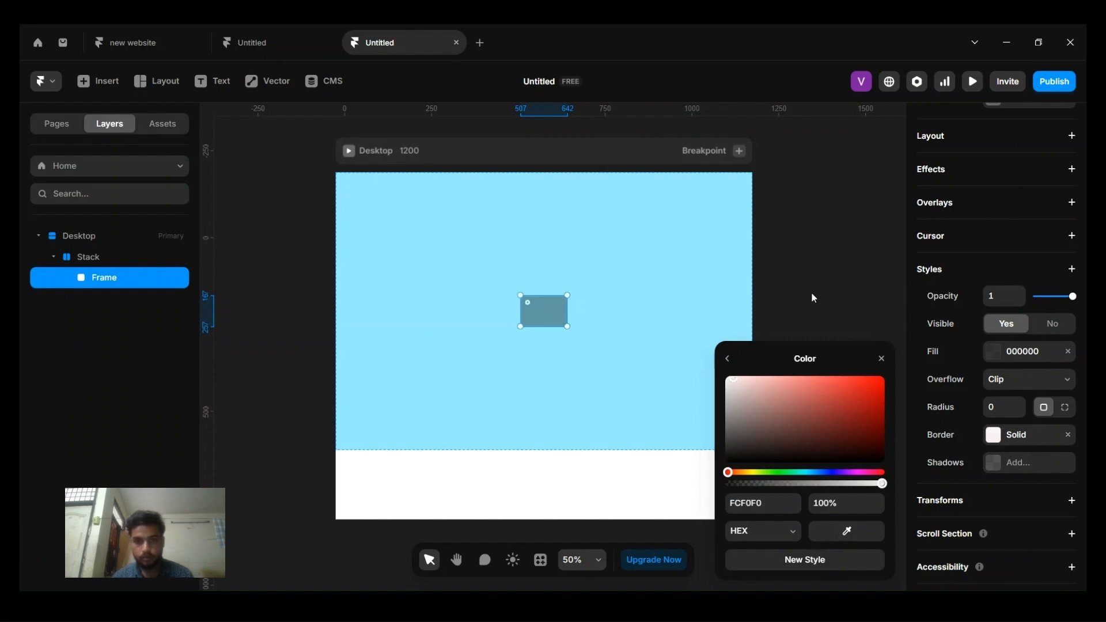
pyautogui.click(810, 294)
# Step: Convert the small translucent frame into a component named cursor
pyautogui.moveTo(543, 316); pyautogui.dragTo(608, 314)
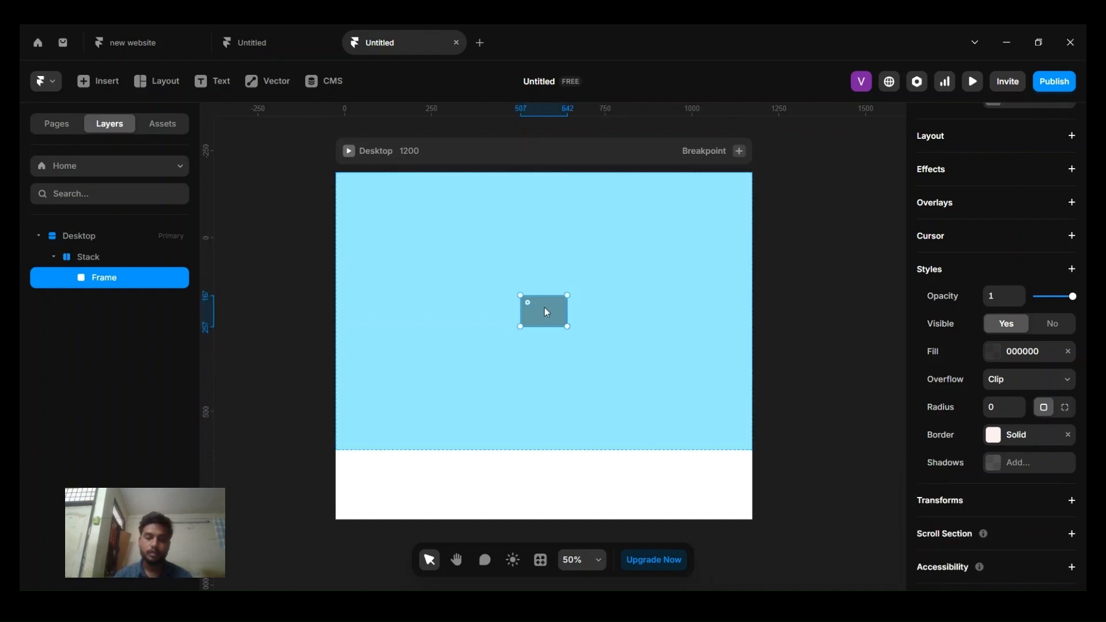
pyautogui.rightClick(544, 310)
pyautogui.click(601, 150)
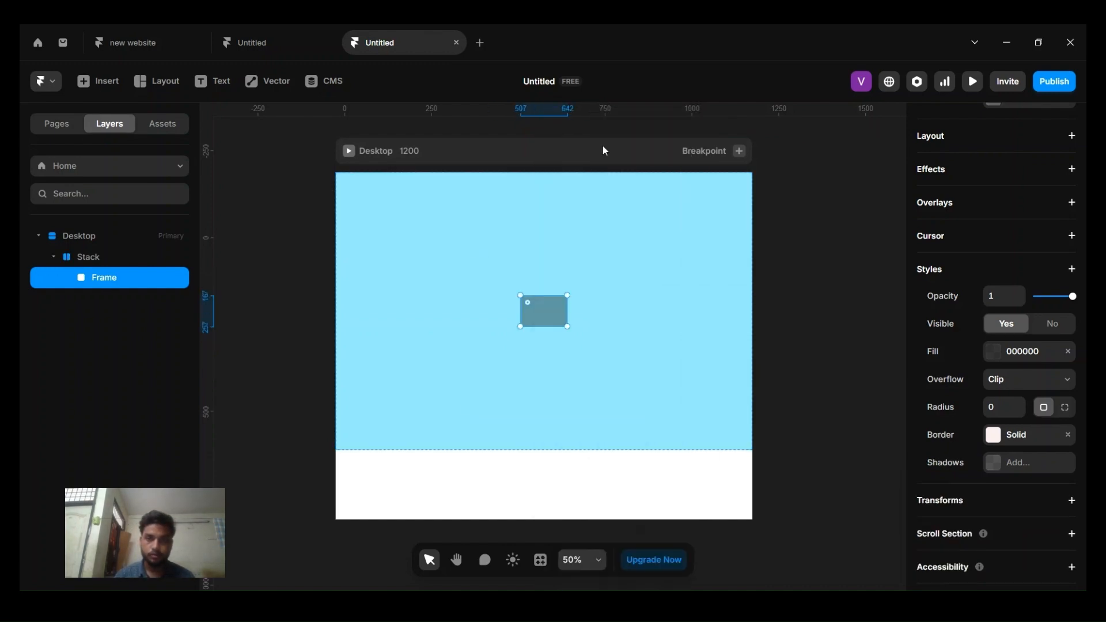
pyautogui.write('cursor')
pyautogui.press('Return')
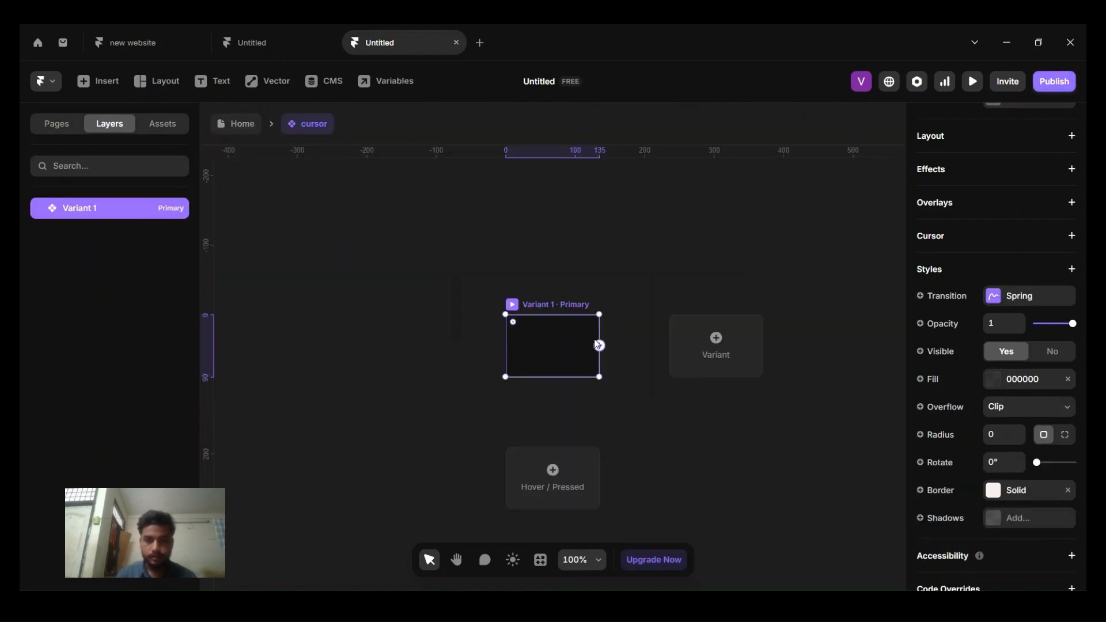
# Step: Return from the cursor component to the Home page and look through the component instance's properties
pyautogui.click(633, 304)
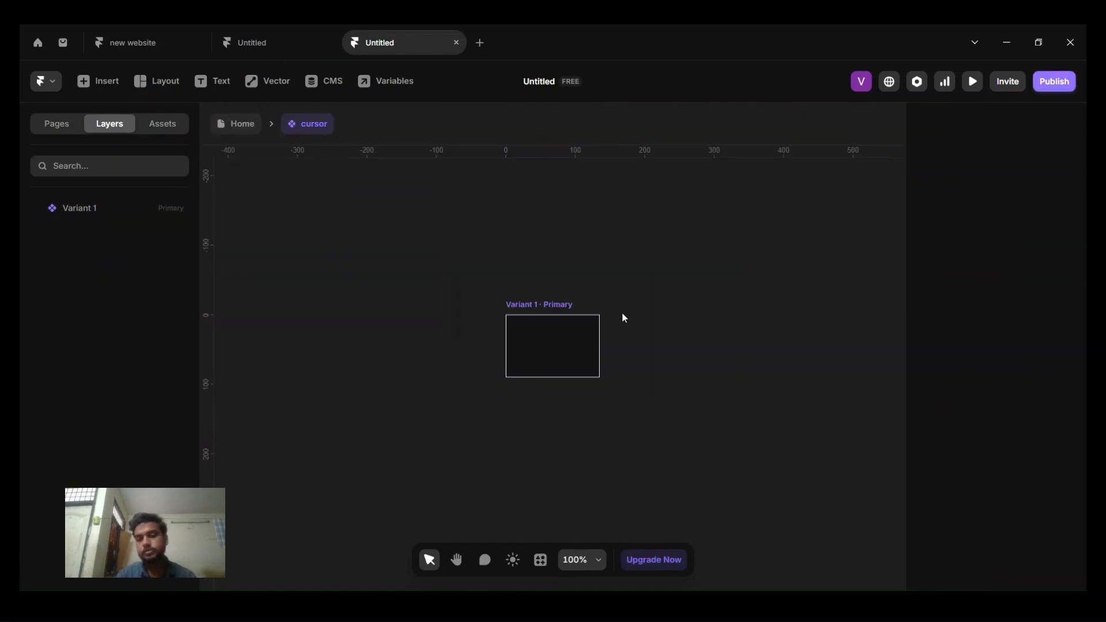
pyautogui.click(555, 332)
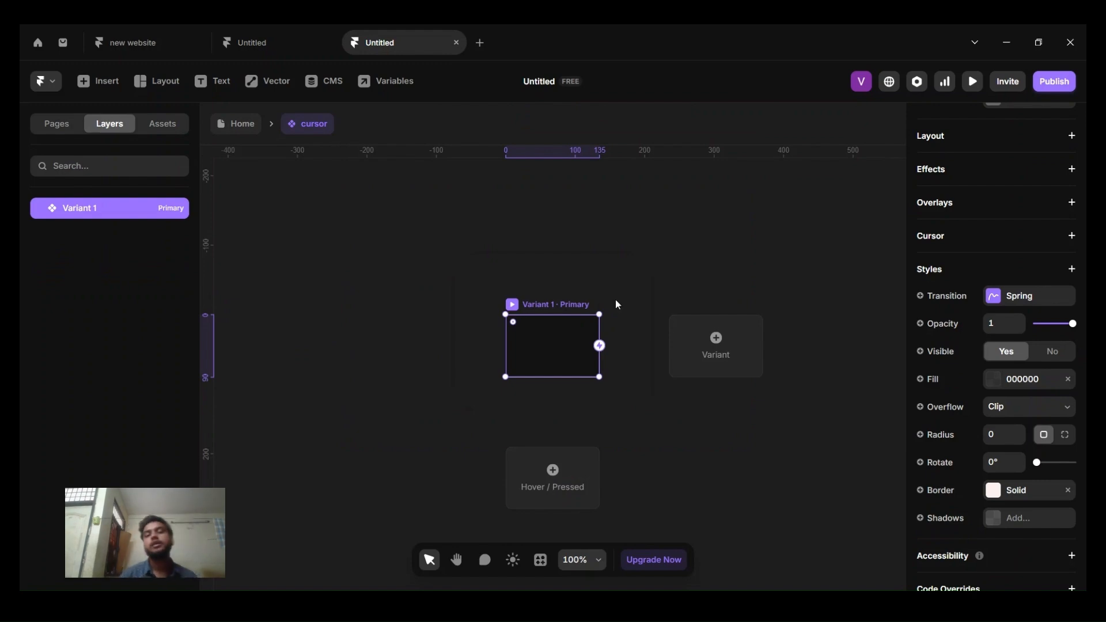
pyautogui.click(237, 124)
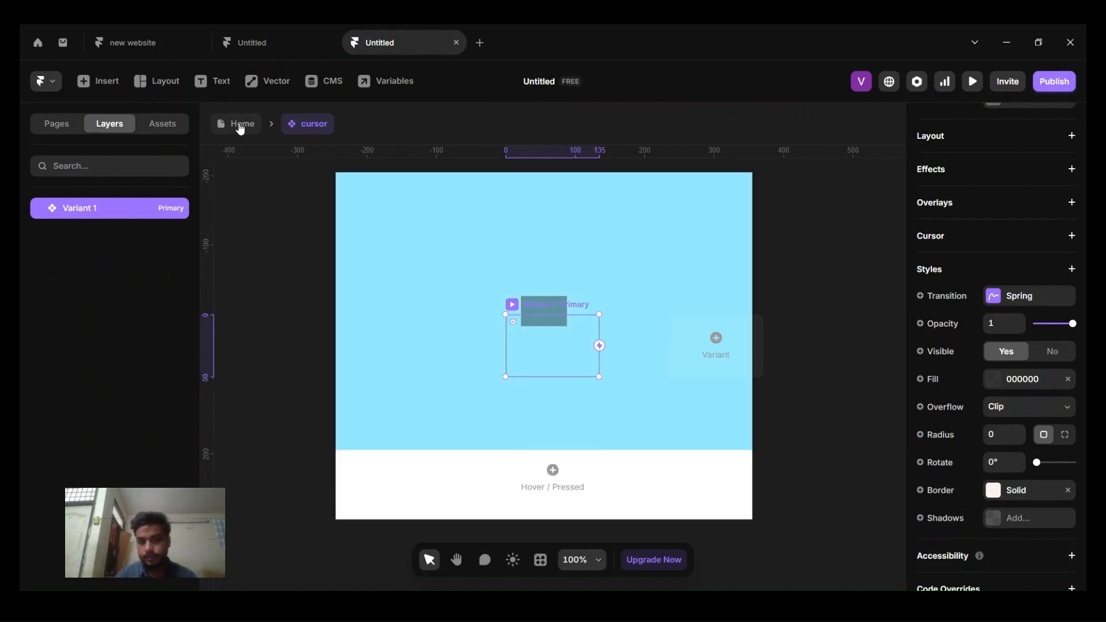
pyautogui.scroll(-3, 990, 324)
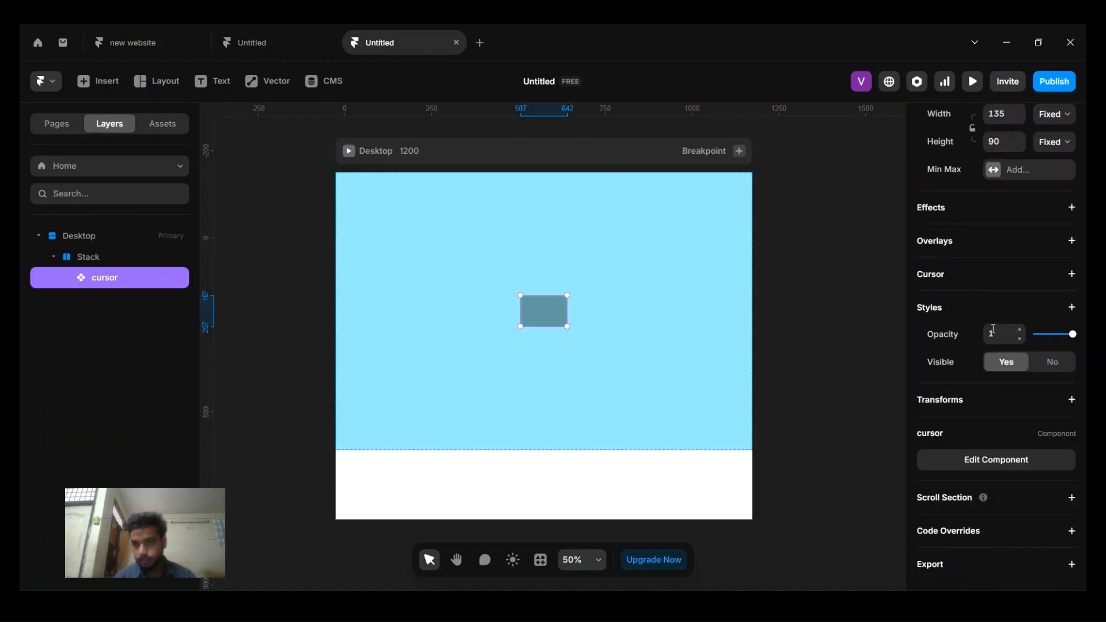
pyautogui.scroll(3, 1002, 323)
pyautogui.scroll(-2, 1002, 323)
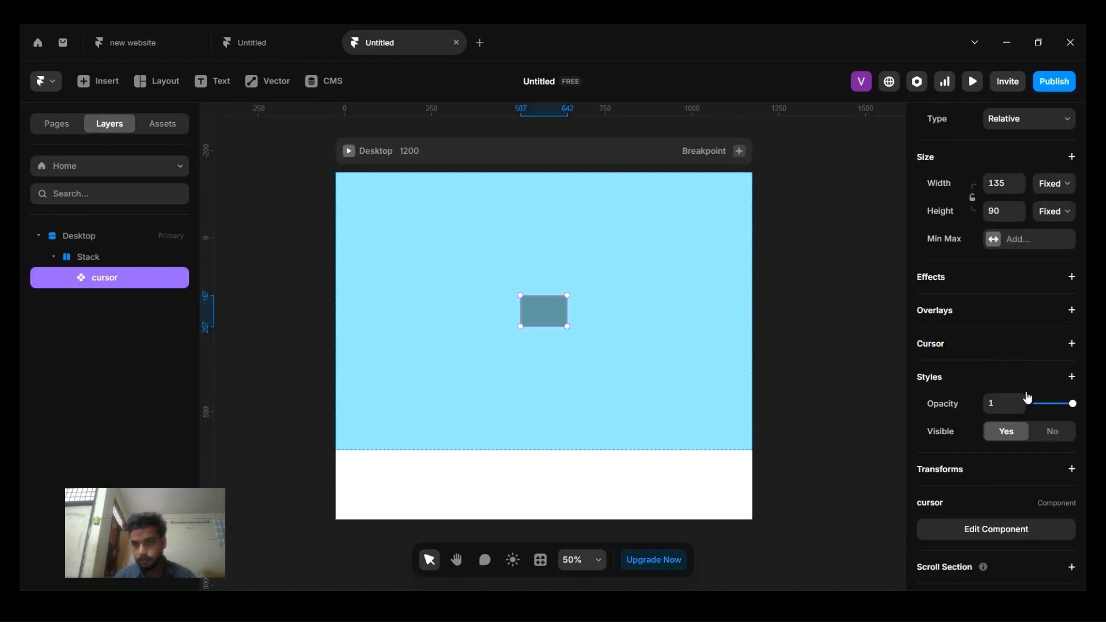
pyautogui.click(789, 336)
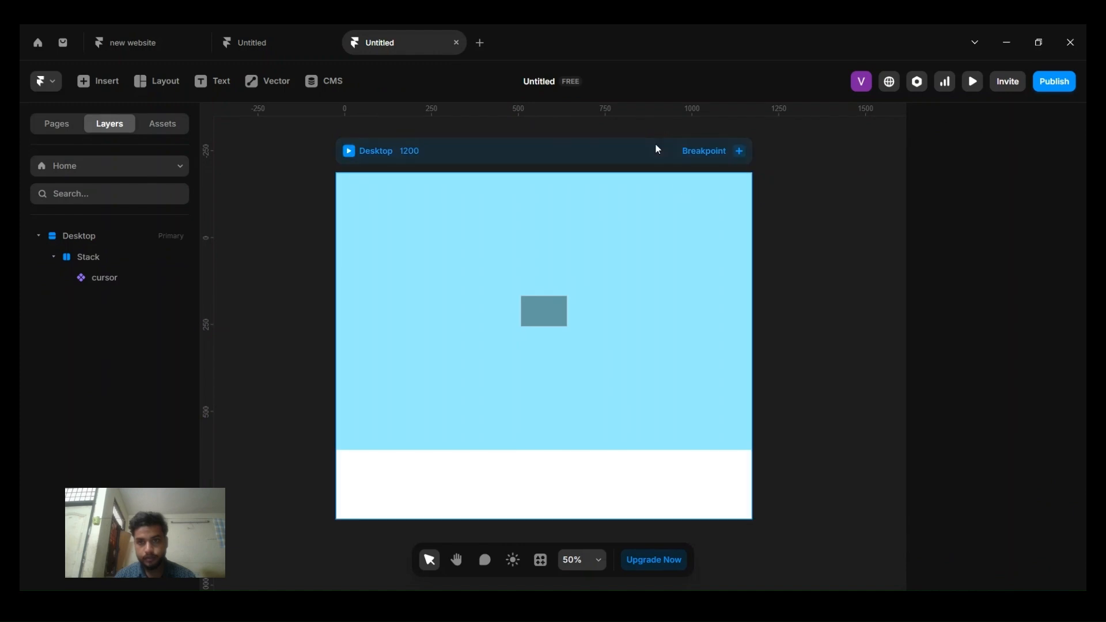
# Step: Assign the cursor component as the Desktop breakpoint's custom cursor in Replace mode with a Spring transition
pyautogui.click(659, 147)
pyautogui.scroll(-2, 979, 265)
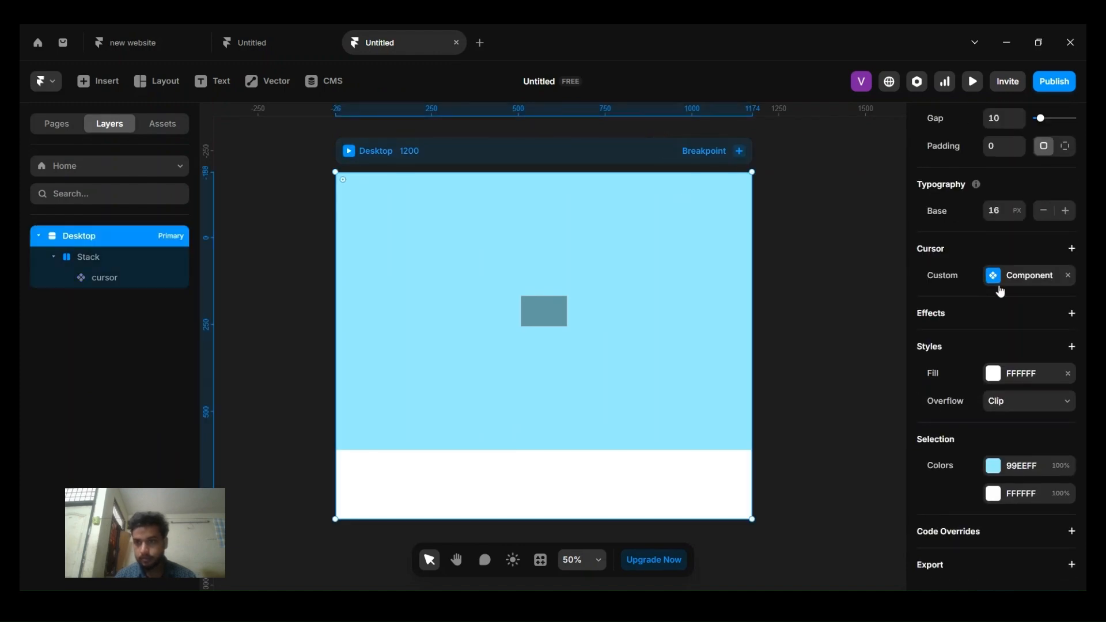
pyautogui.click(995, 276)
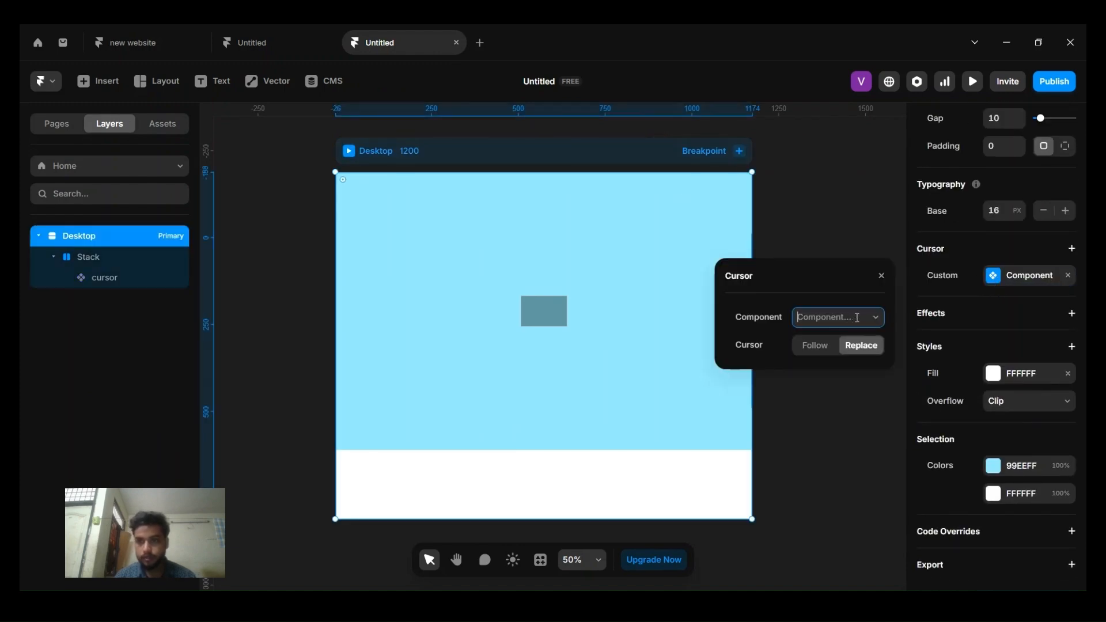
pyautogui.click(876, 317)
pyautogui.click(811, 351)
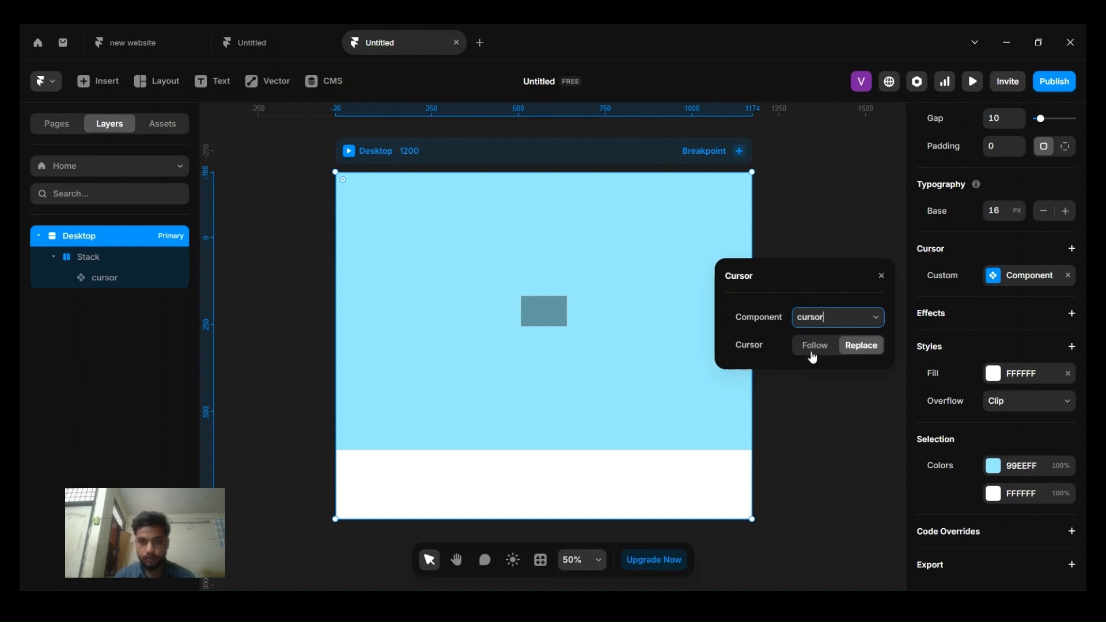
pyautogui.click(824, 348)
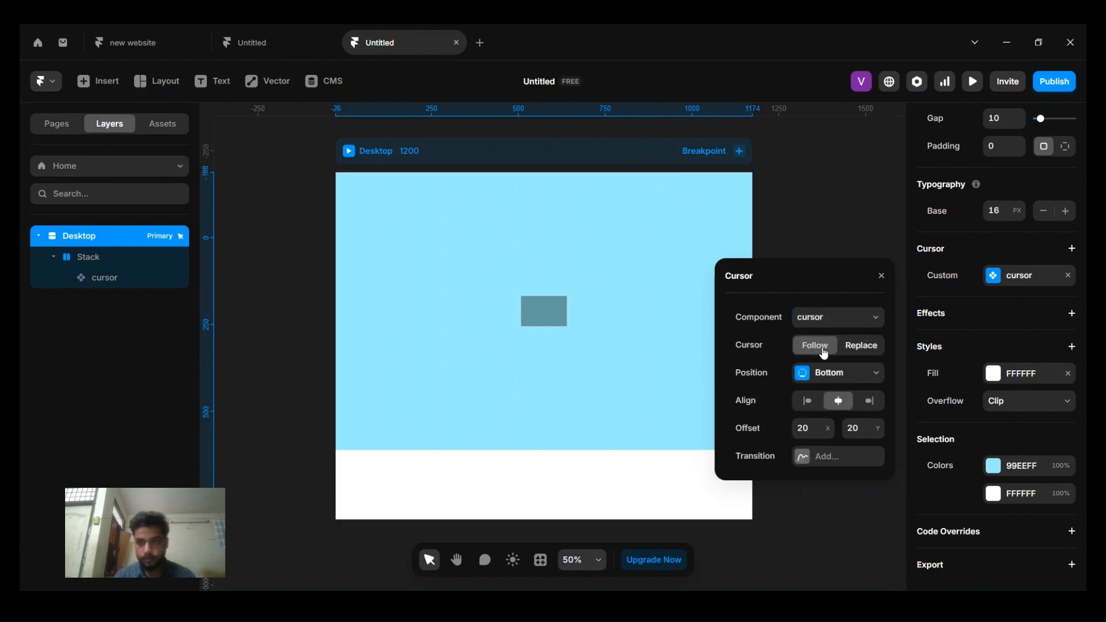
pyautogui.click(861, 346)
pyautogui.click(845, 376)
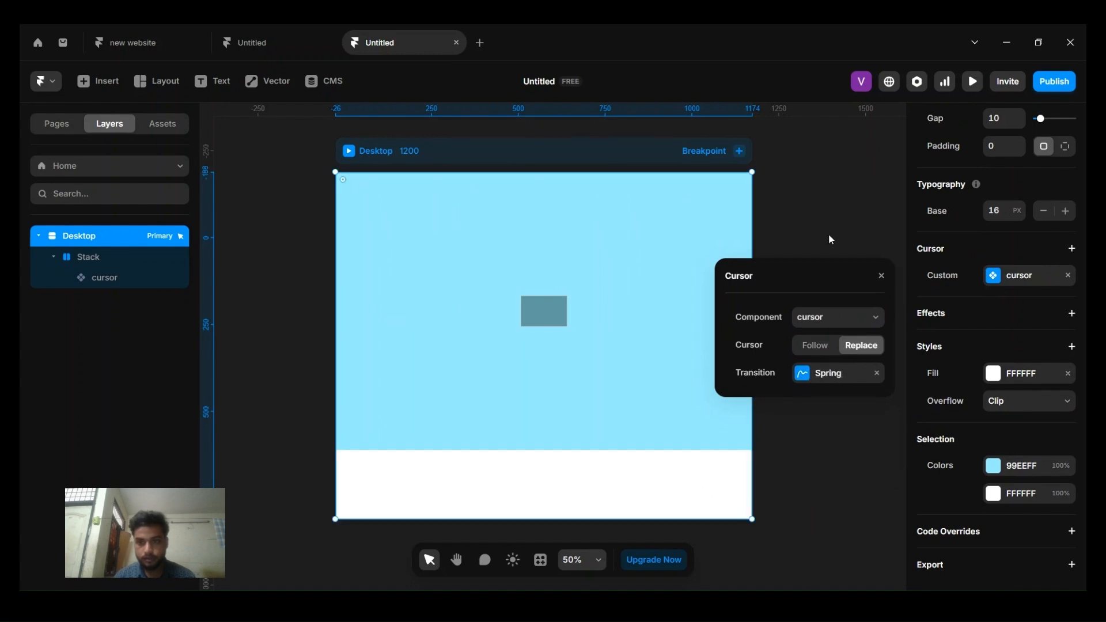
pyautogui.click(829, 234)
# Step: Preview the Desktop page in fullscreen and test how the custom cursor moves over the page
pyautogui.click(351, 153)
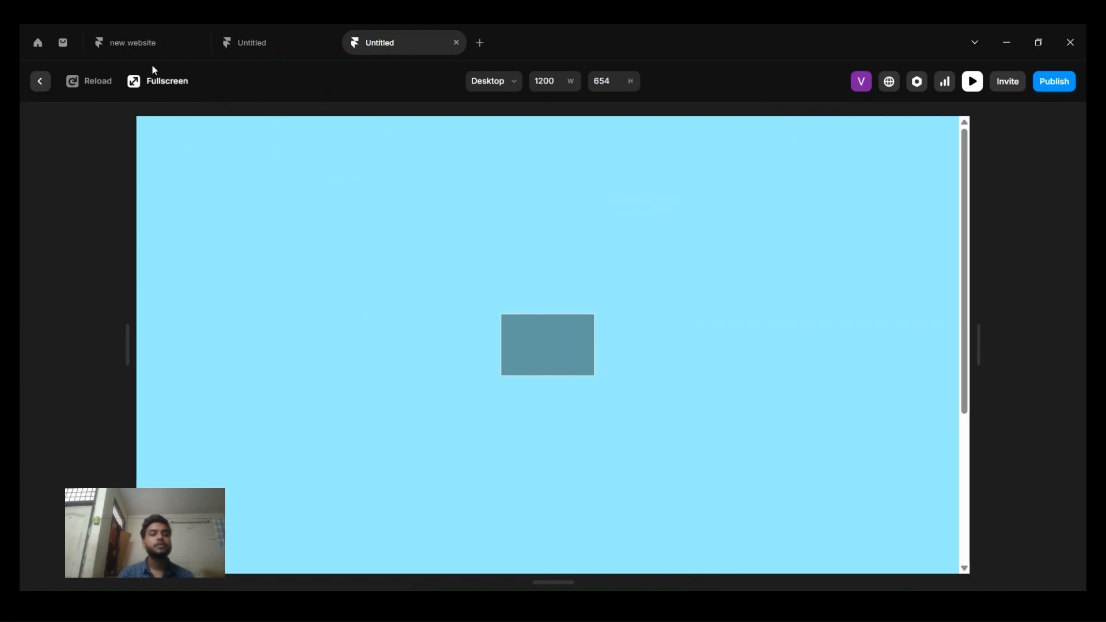
pyautogui.click(156, 79)
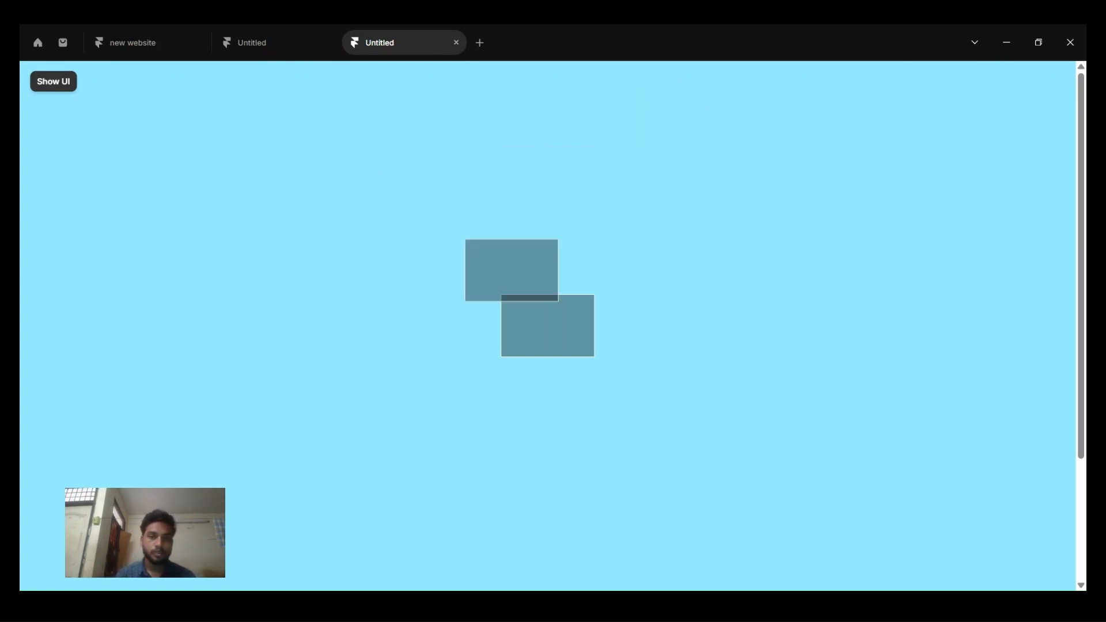
pyautogui.scroll(-2, 547, 322)
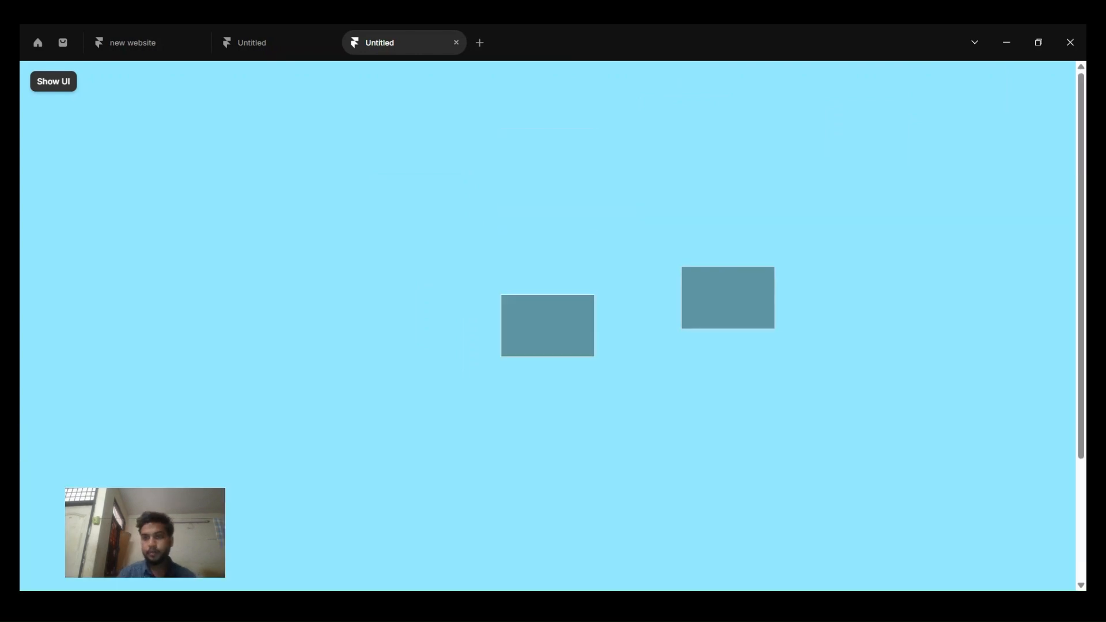